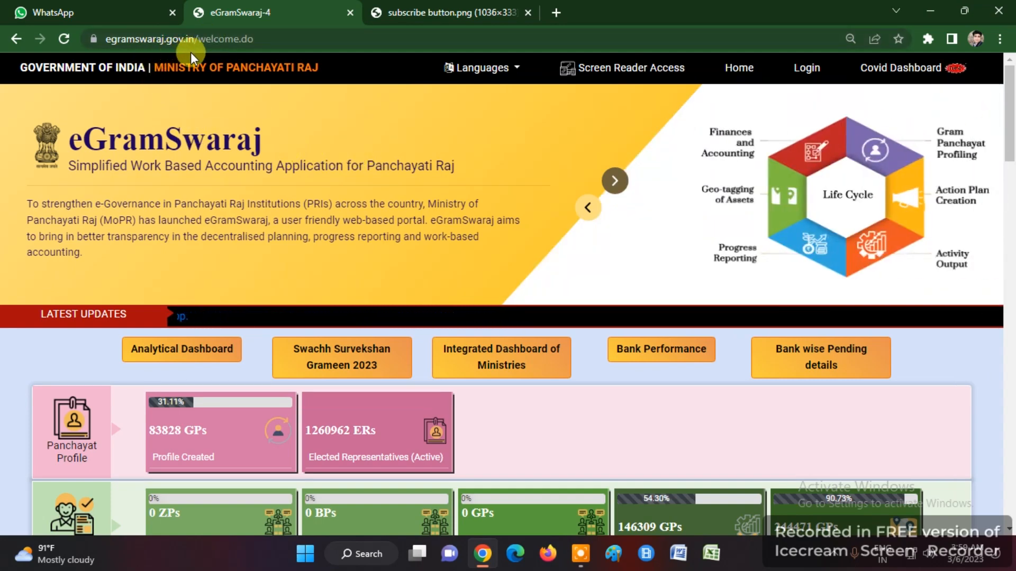
- Enter the displayed captcha characters and submit the Panchayat account login
scroll(508, 260, down, 20)
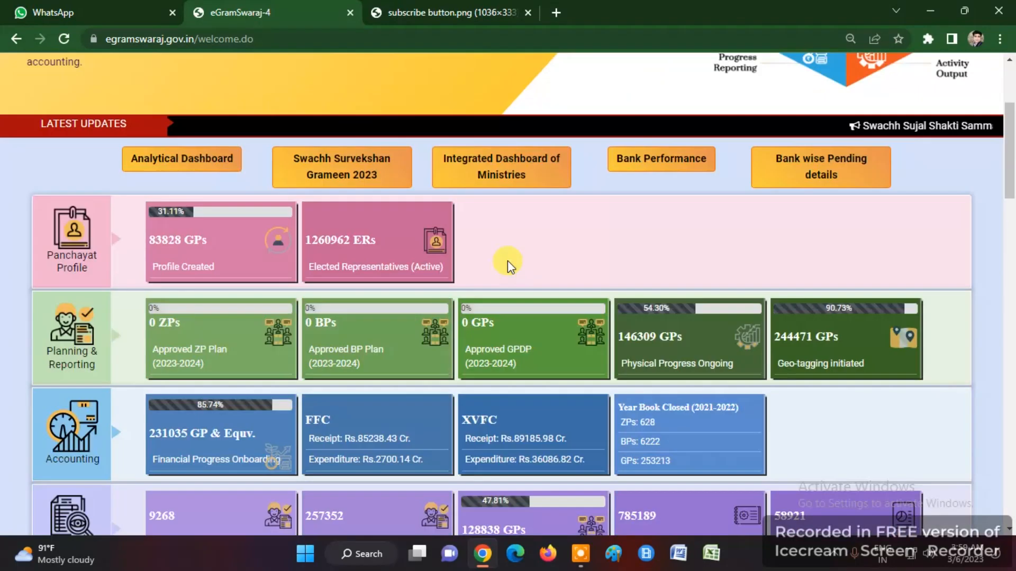
scroll(493, 370, up, 20)
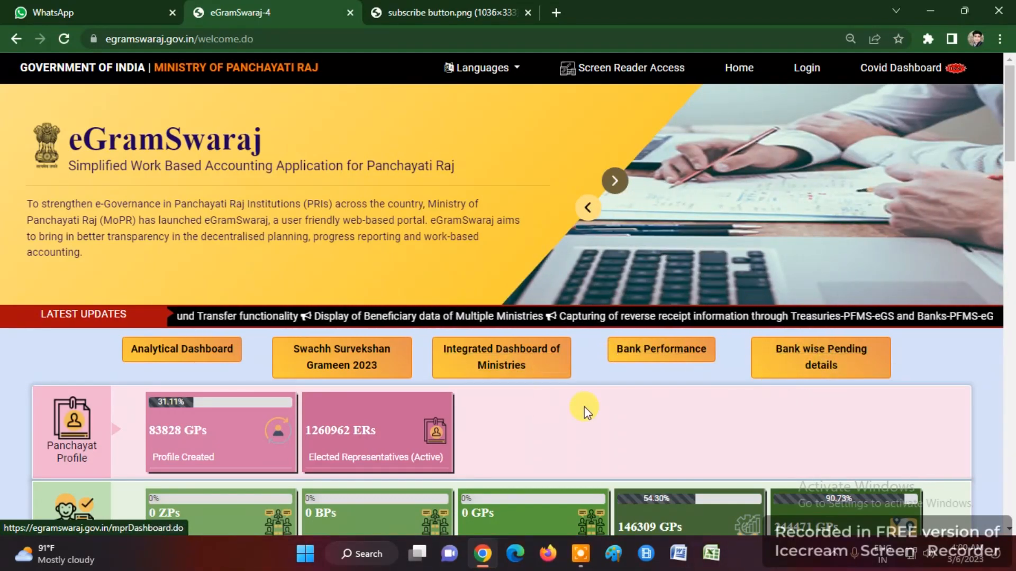
scroll(507, 376, down, 1)
scroll(503, 373, up, 1)
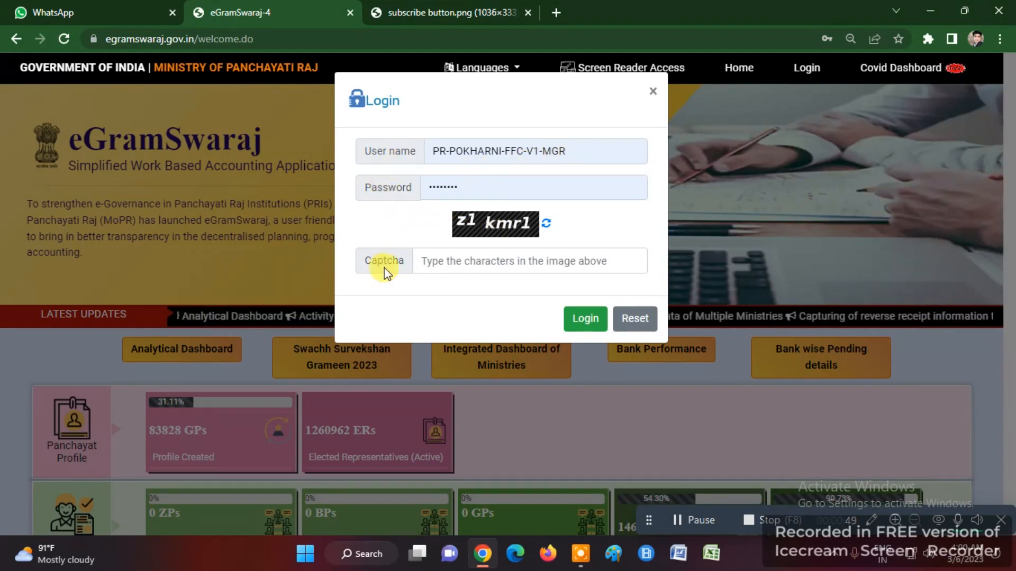
click(483, 269)
text(z1kmr1)
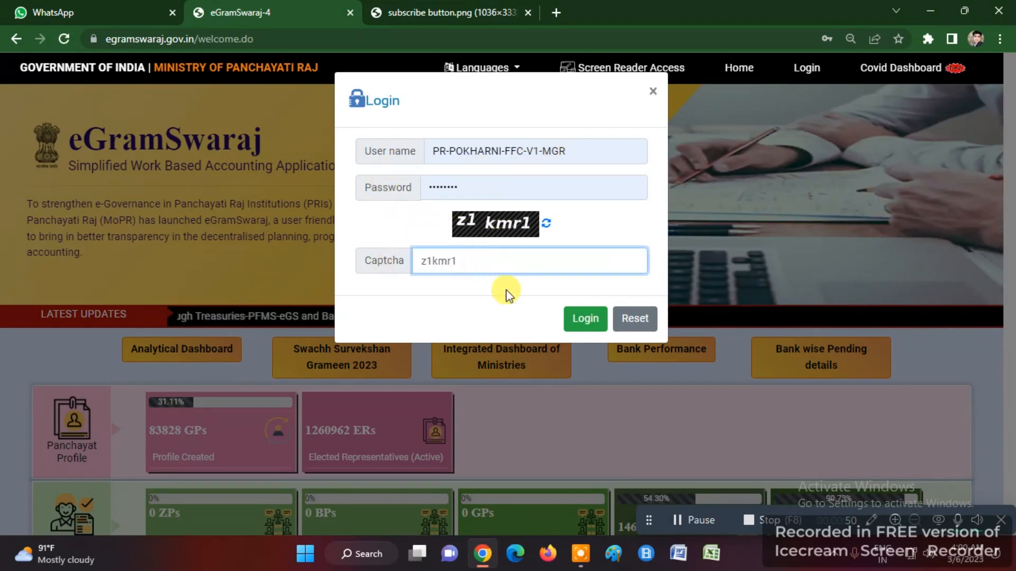
click(570, 319)
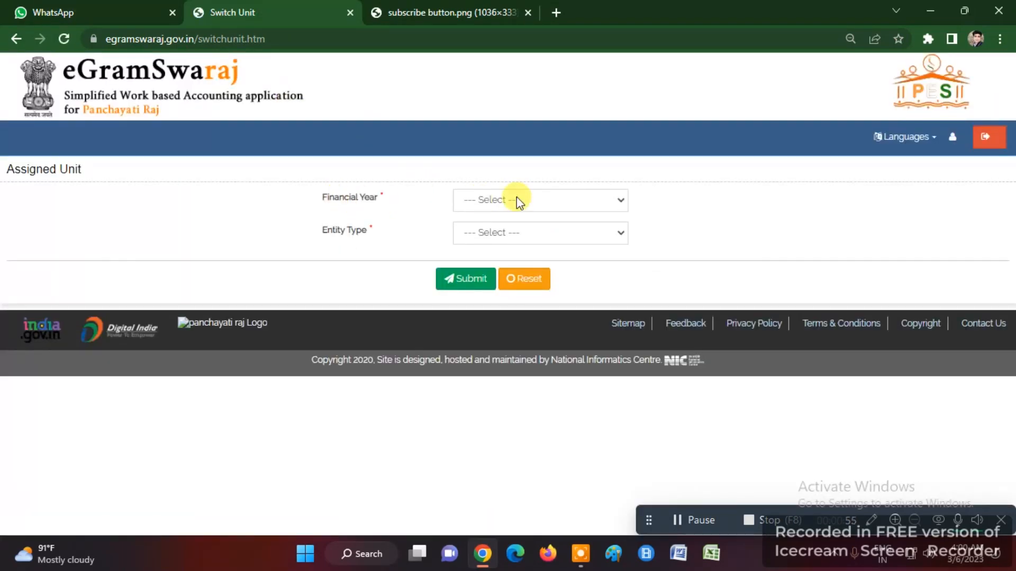
- Choose financial year 2022-2023 for the POKHARNI Gram Panchayat unit and submit it
click(516, 201)
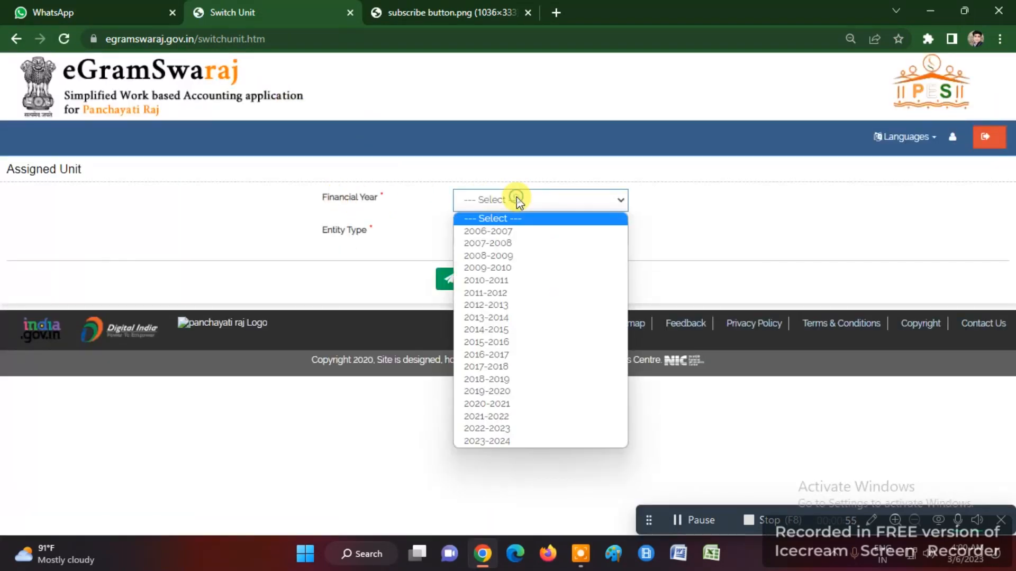
click(496, 430)
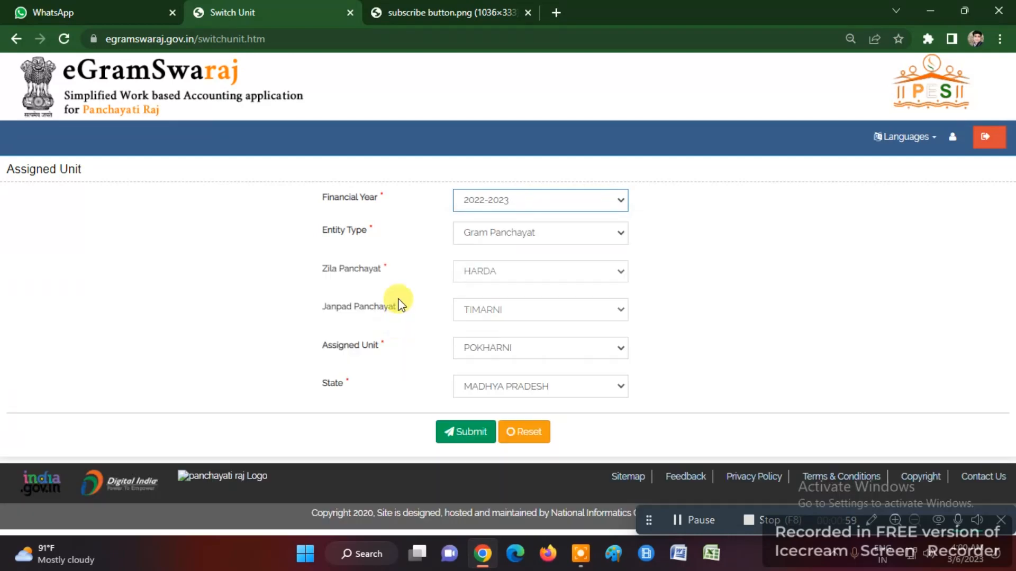
click(456, 436)
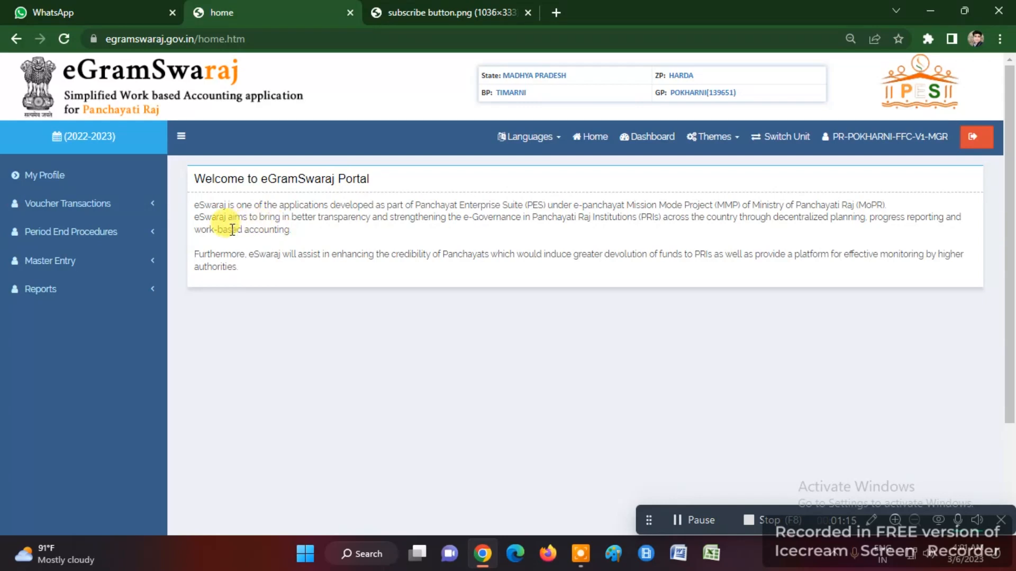
- Open Schemewise Day Book Close for XV Finance Commission, showing 06/03/2023 as next day book
click(68, 239)
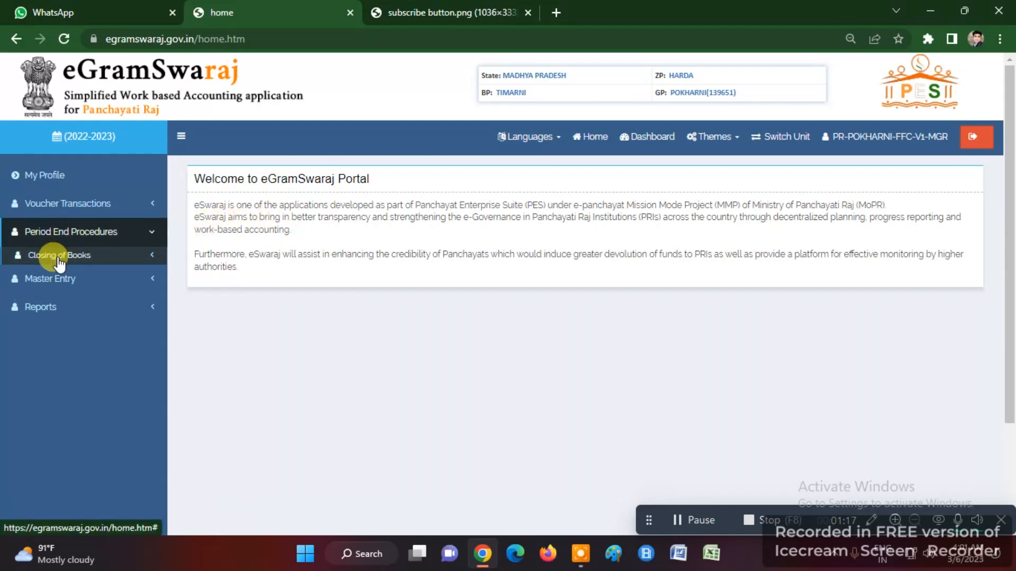
click(58, 256)
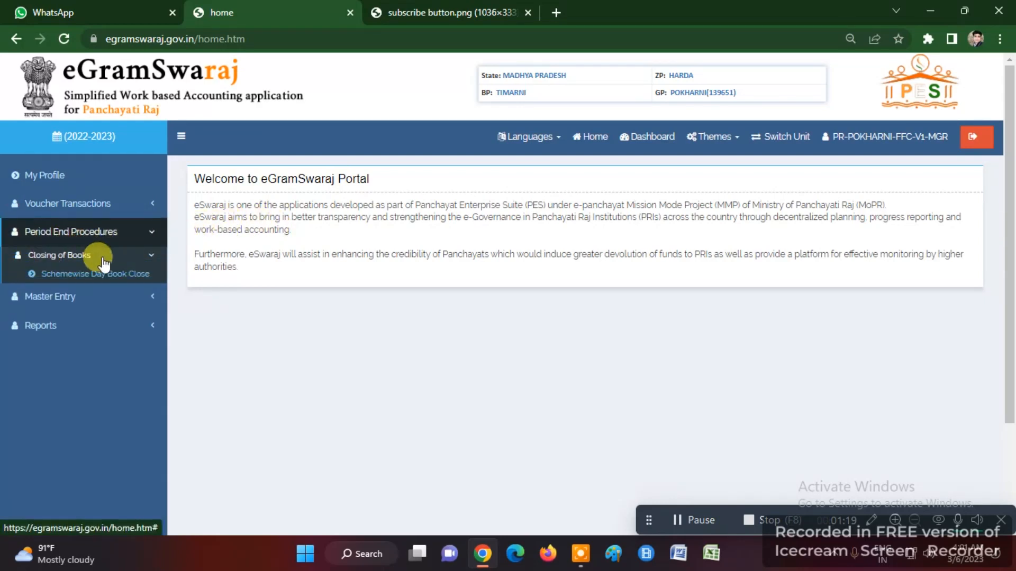
click(32, 272)
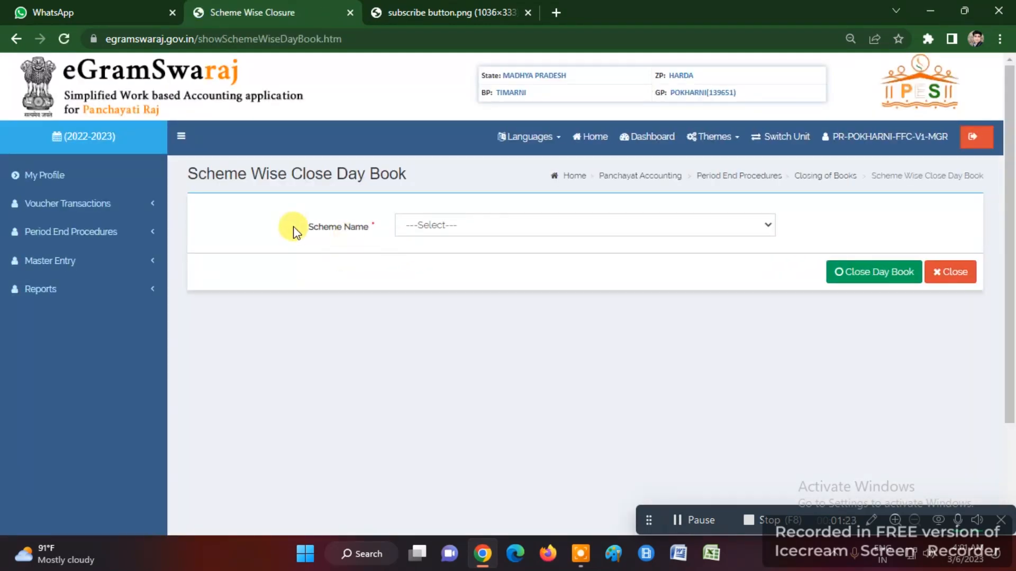
click(445, 227)
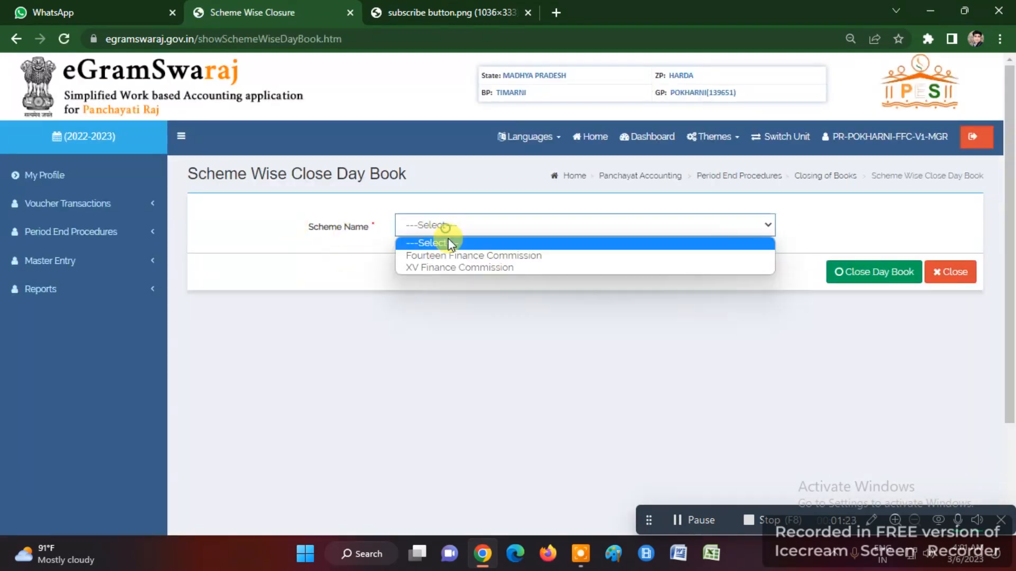
click(447, 255)
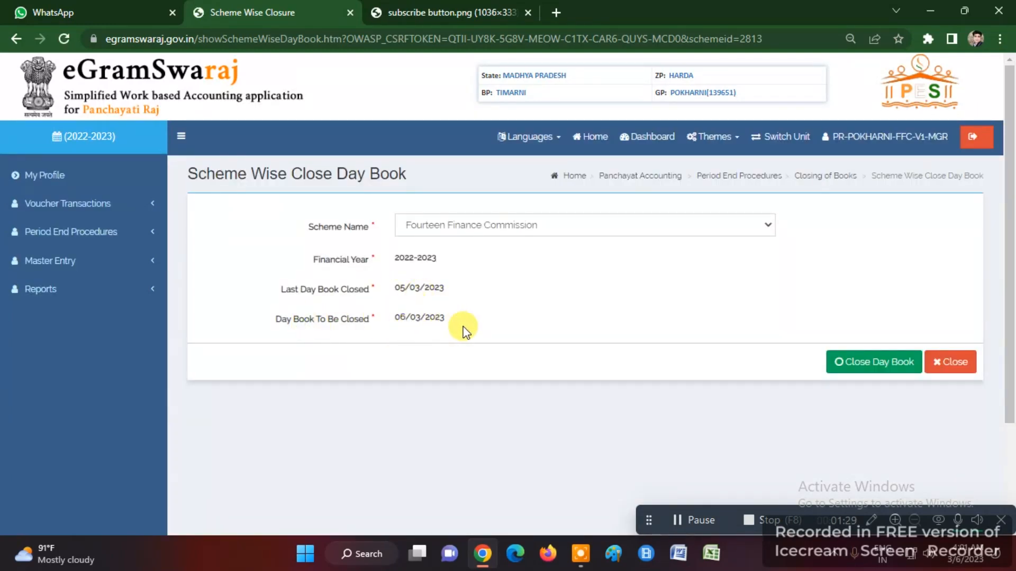
click(469, 226)
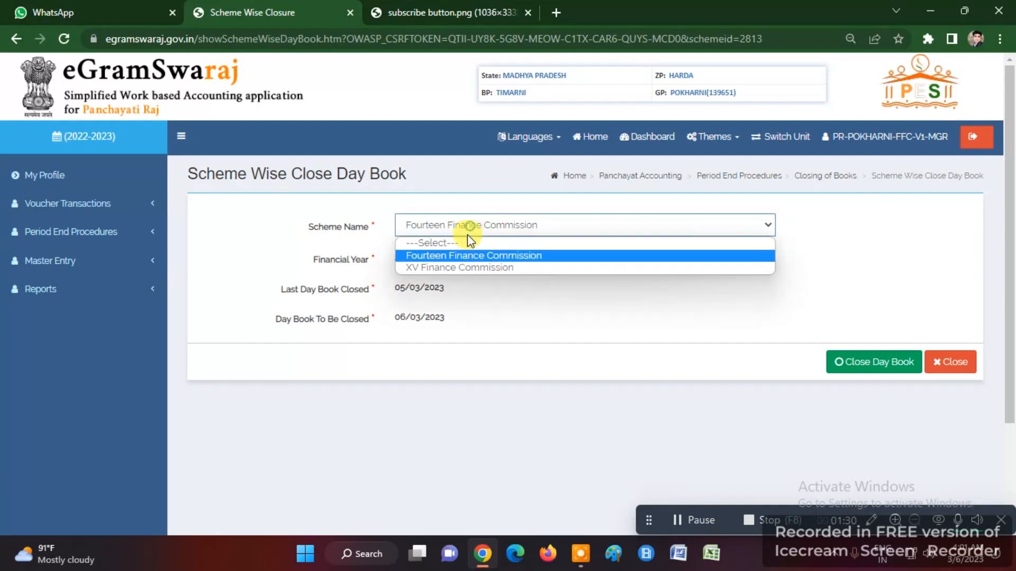
click(455, 268)
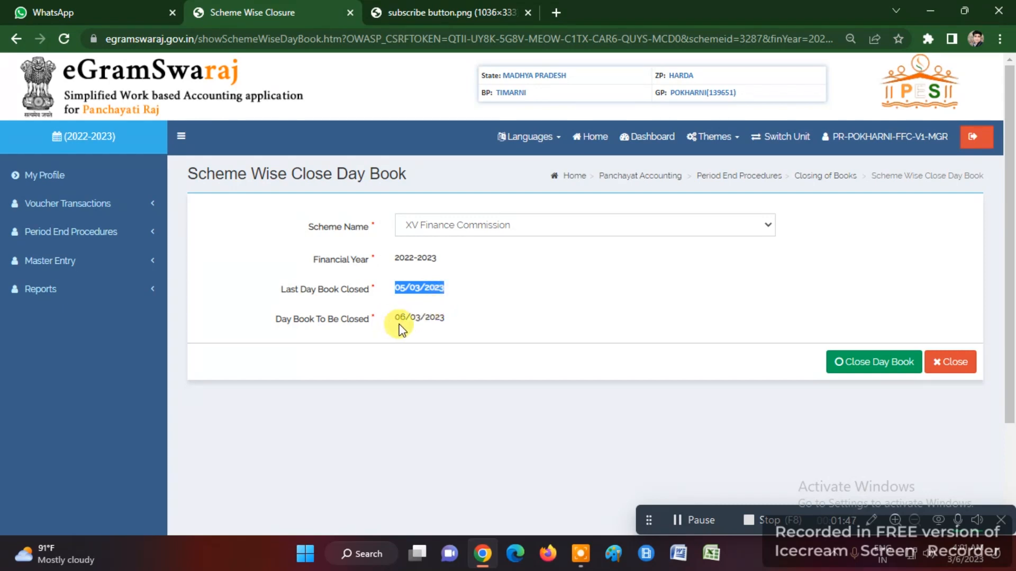
triple_click(418, 318)
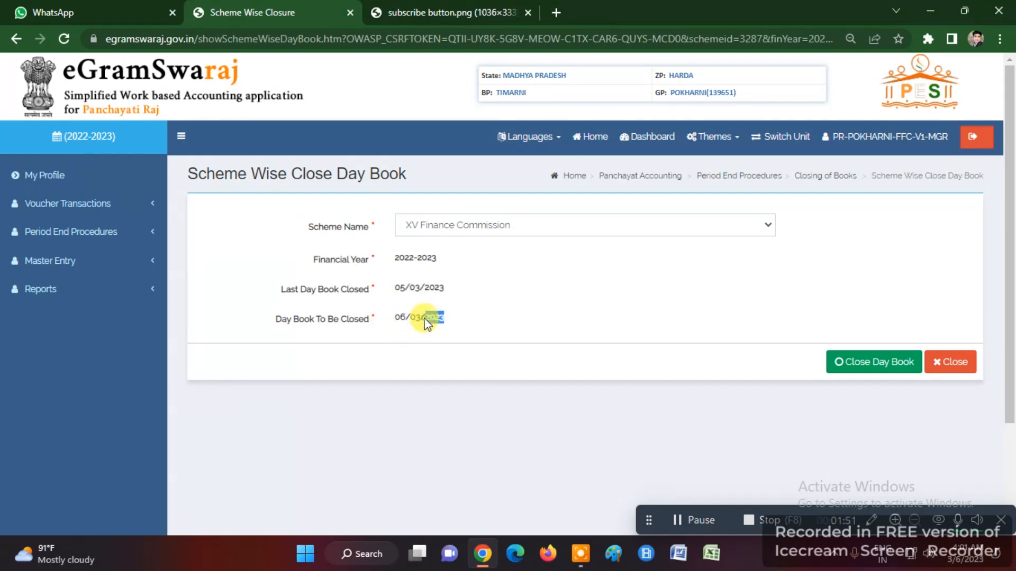
- Open the Online Payment Voucher form with Expenditure (eGS) as the nature of payment
click(79, 210)
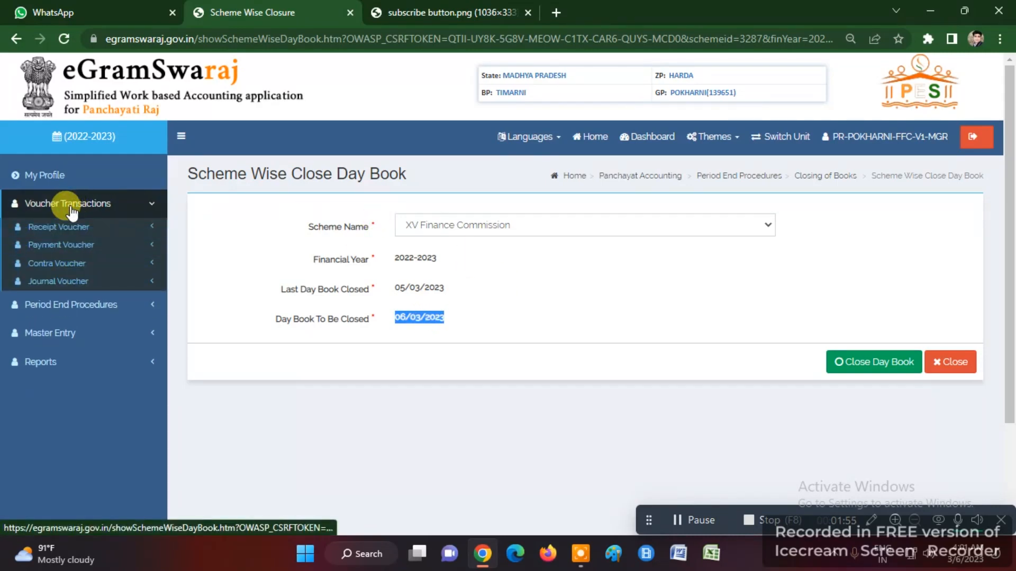
click(55, 247)
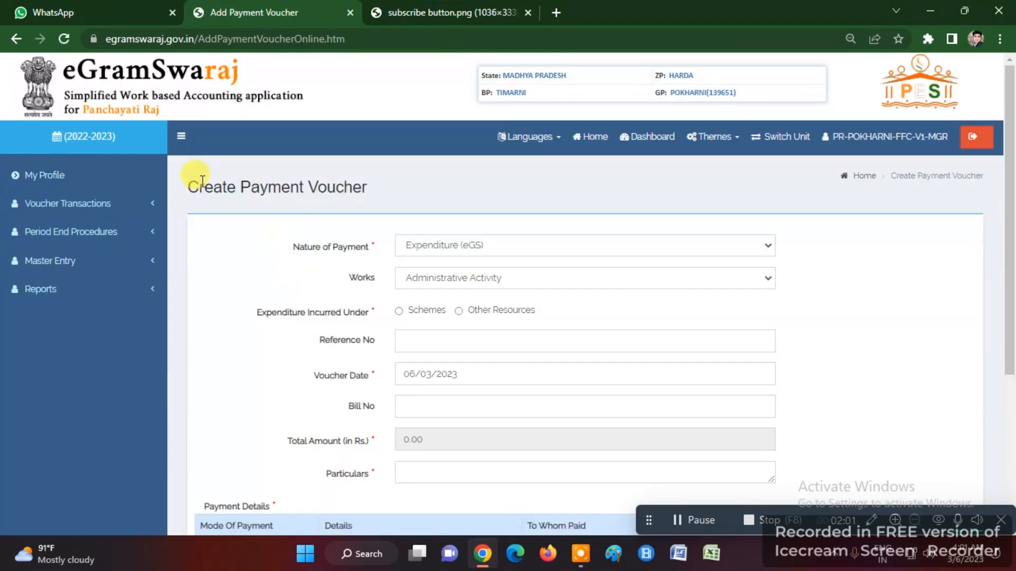
triple_click(202, 181)
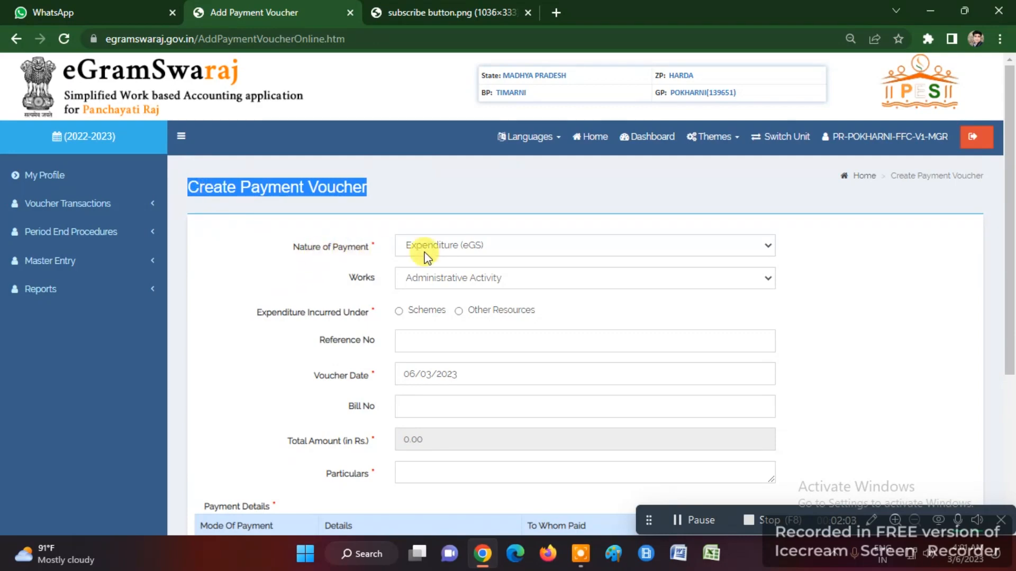
click(443, 250)
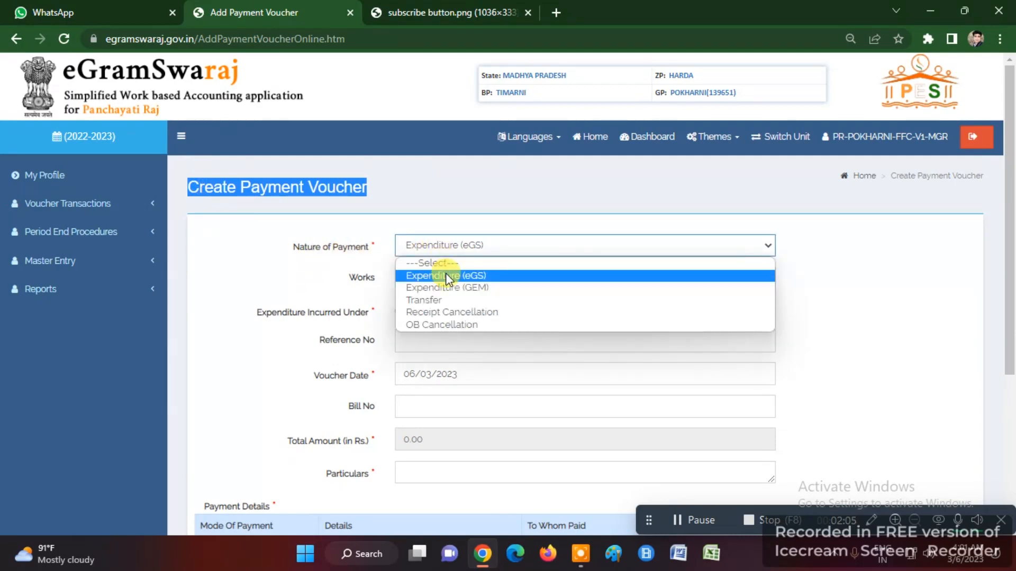
click(445, 273)
- Select the csc nirman work and charge it to scheme XV Finance Commission - XVFC
click(444, 272)
scroll(478, 208, down, 2)
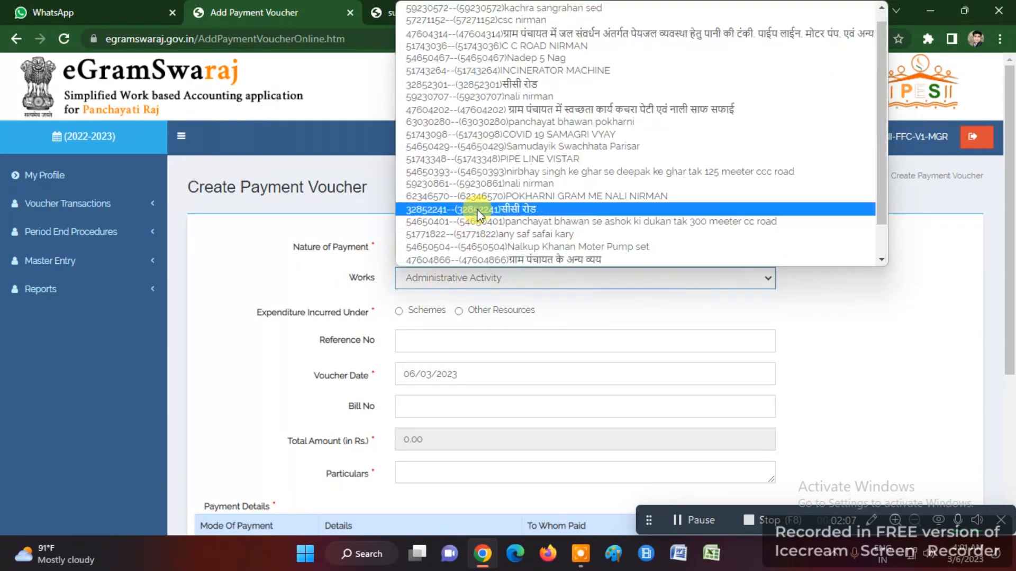
scroll(481, 235, up, 1)
scroll(480, 239, up, 1)
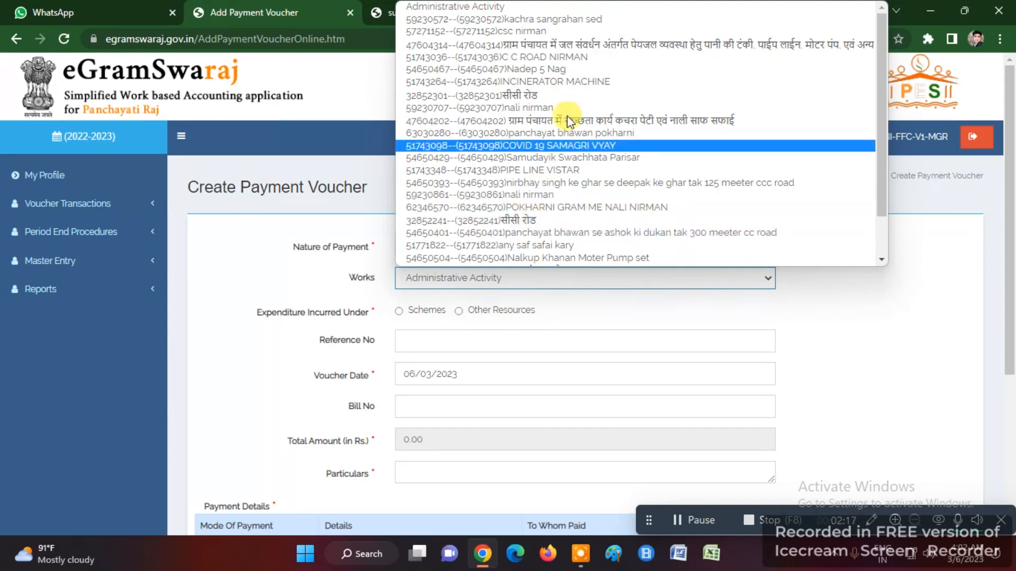
click(516, 31)
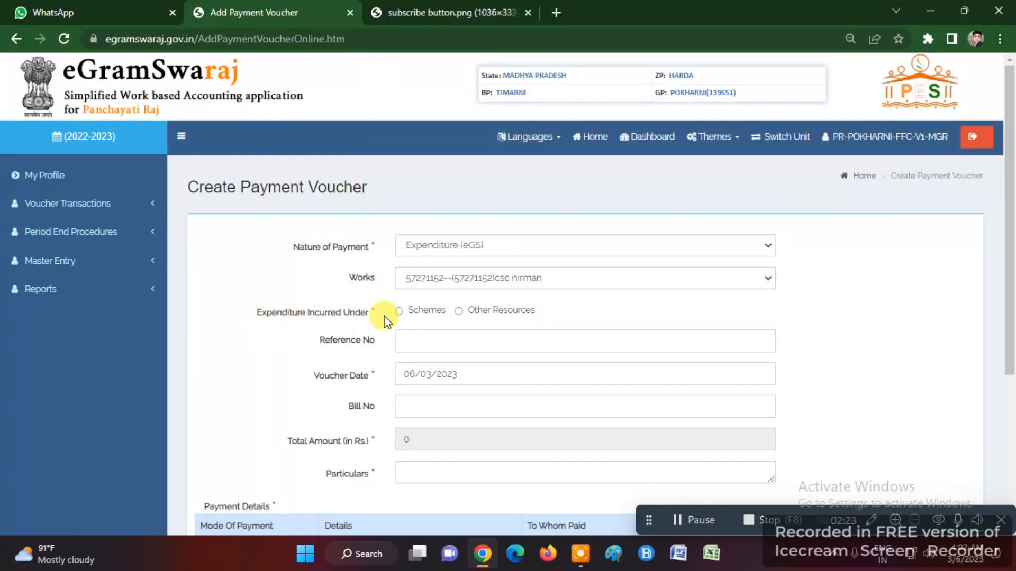
click(398, 313)
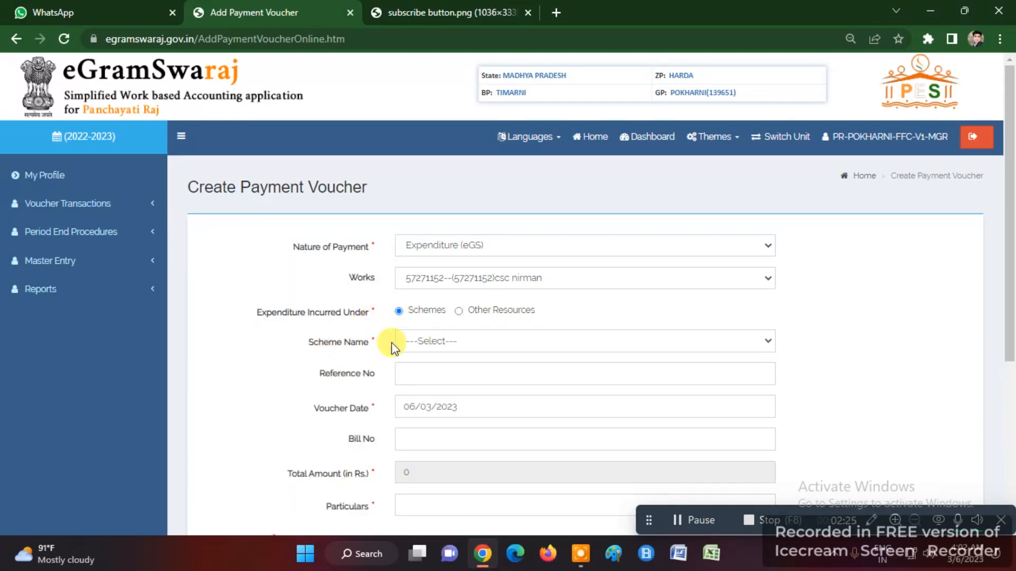
click(414, 341)
click(427, 373)
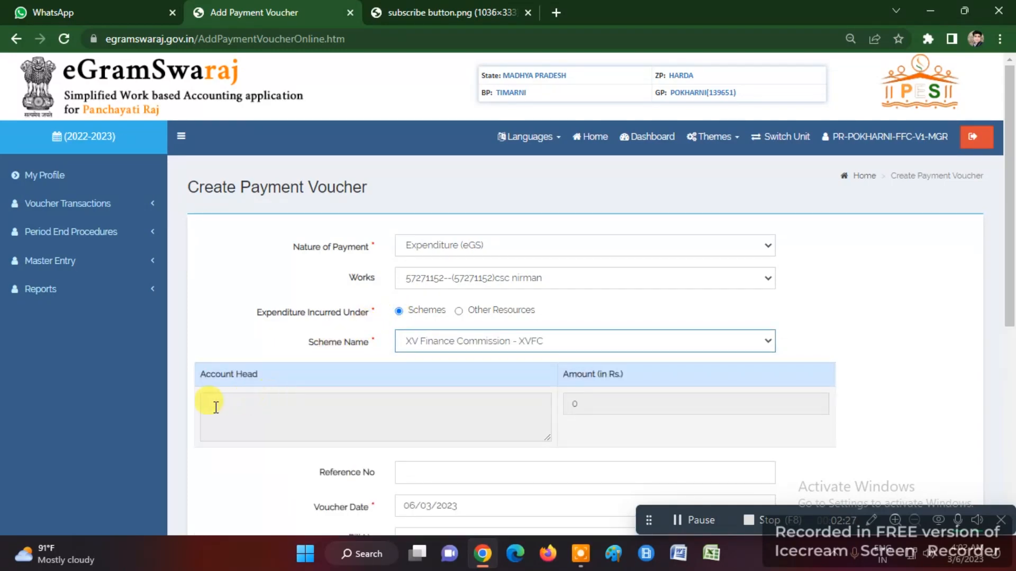
click(270, 412)
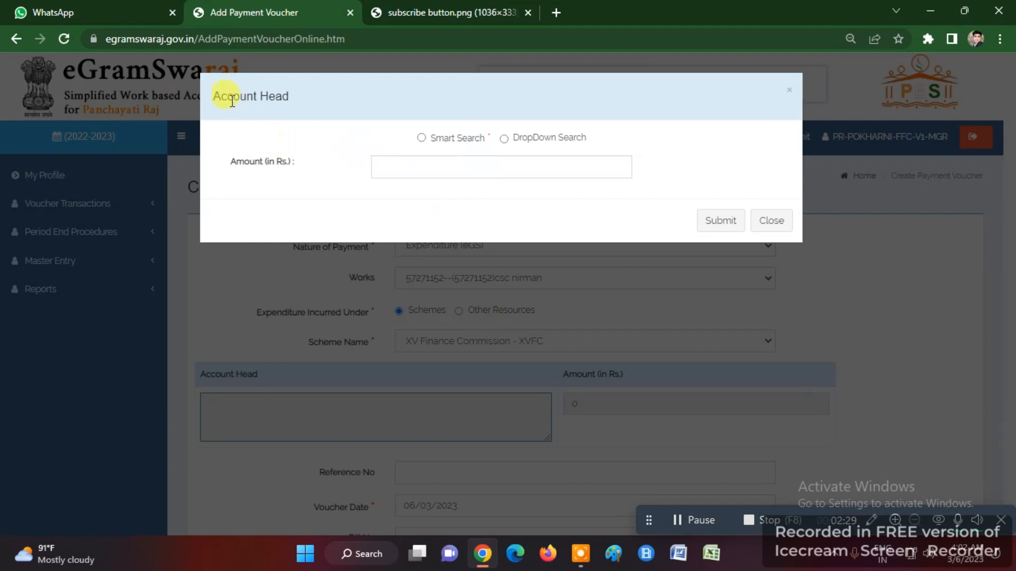
- Set account head Tied Grant, 2215, minor 104, FFC PFMS head 25 and object 80-Other Expenditure
drag(232, 101, 516, 142)
click(503, 139)
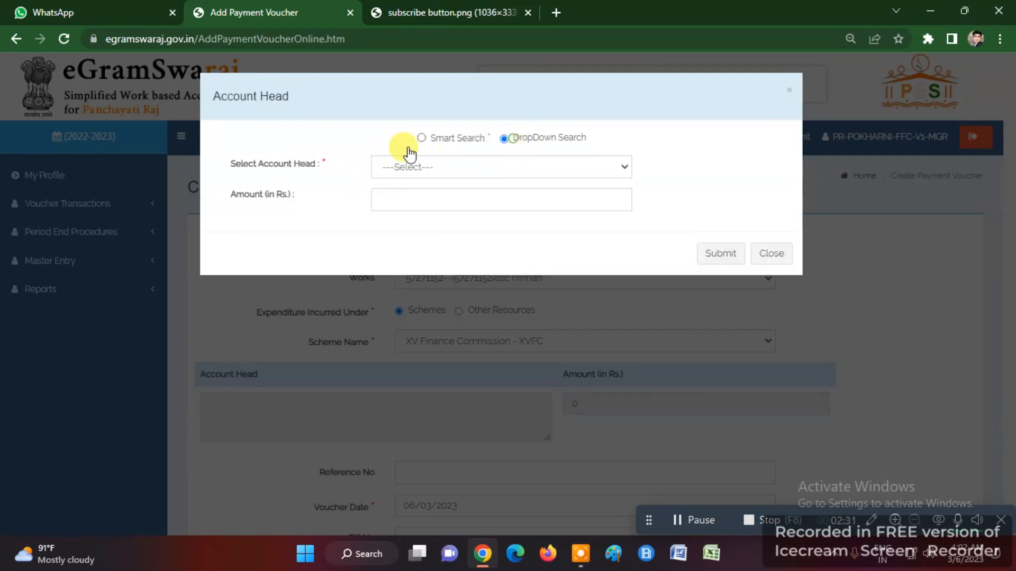
click(386, 164)
click(394, 195)
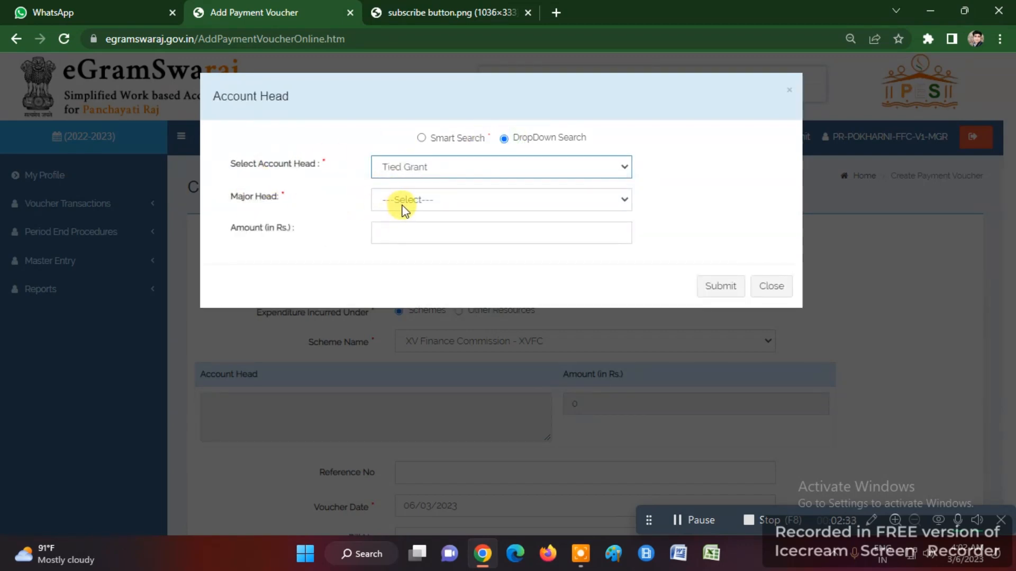
click(414, 201)
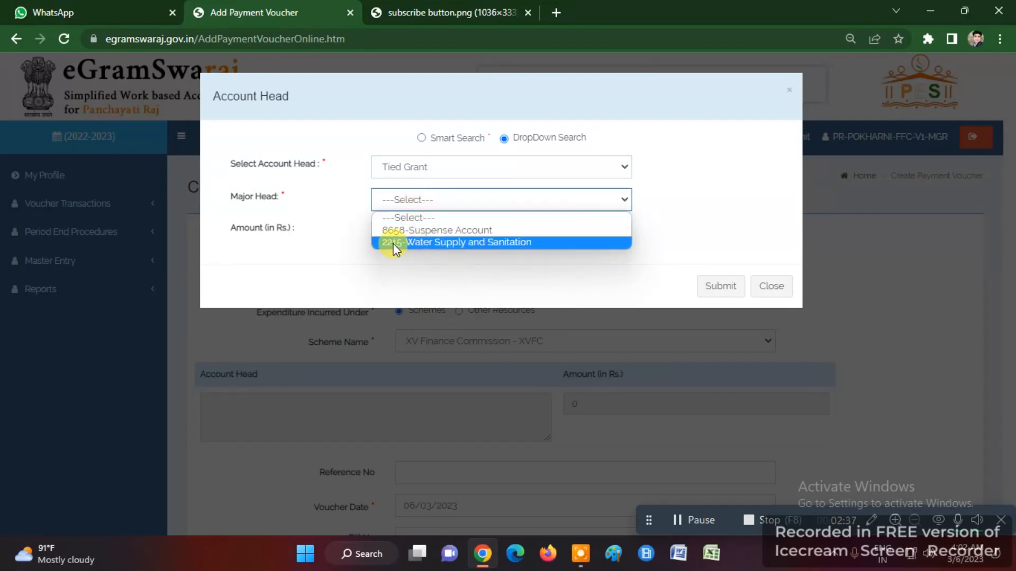
click(438, 248)
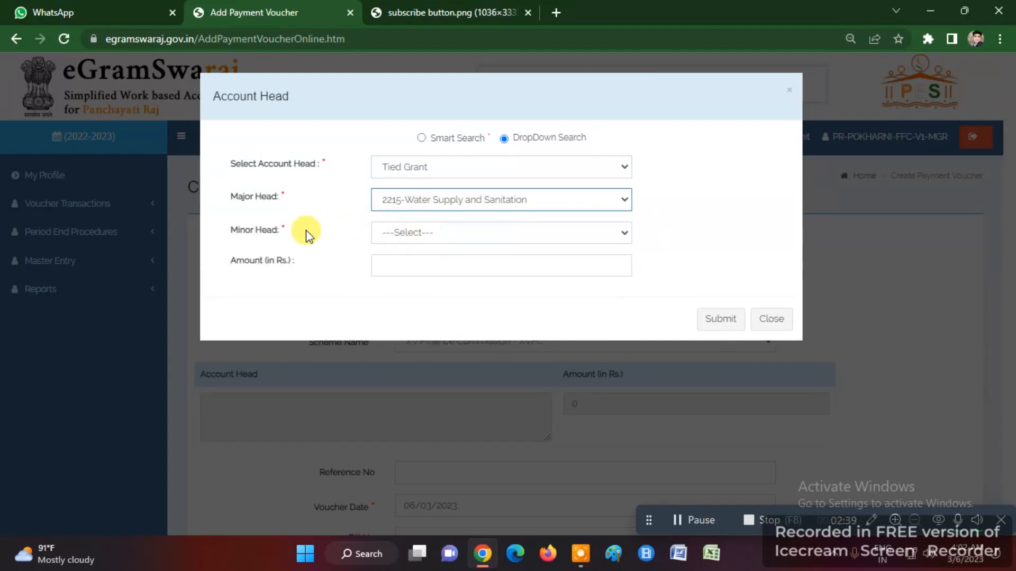
click(392, 234)
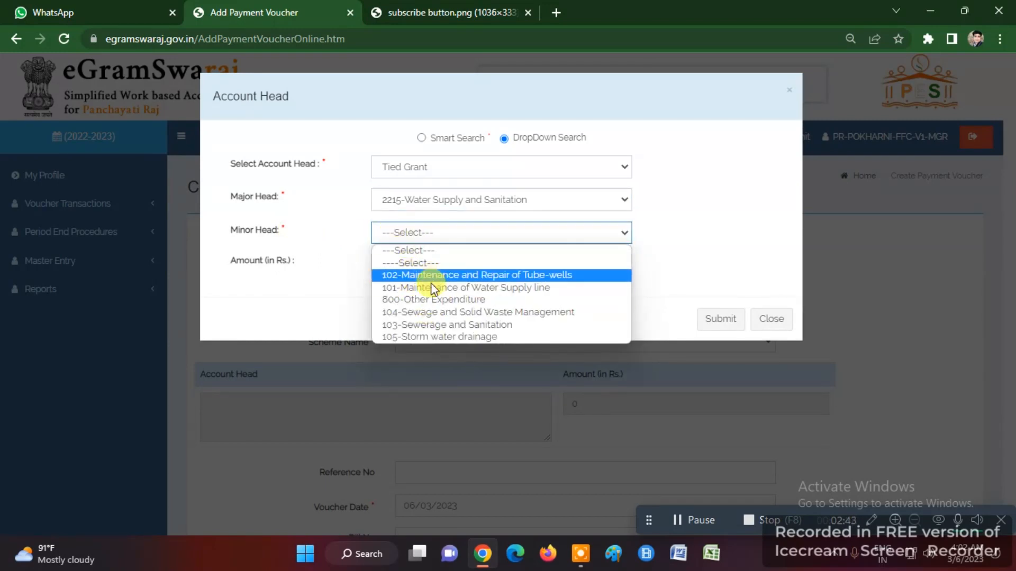
click(432, 311)
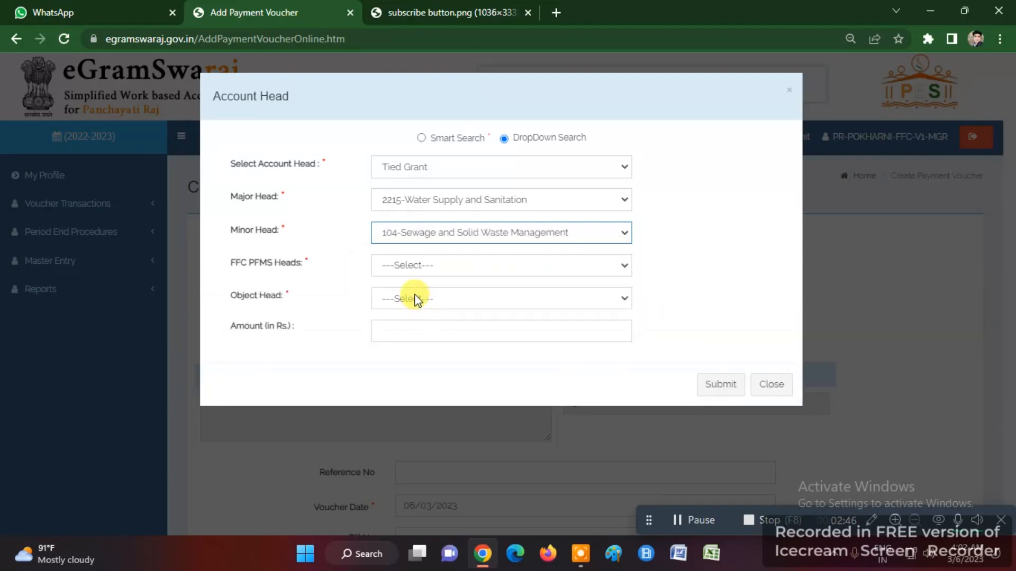
click(404, 267)
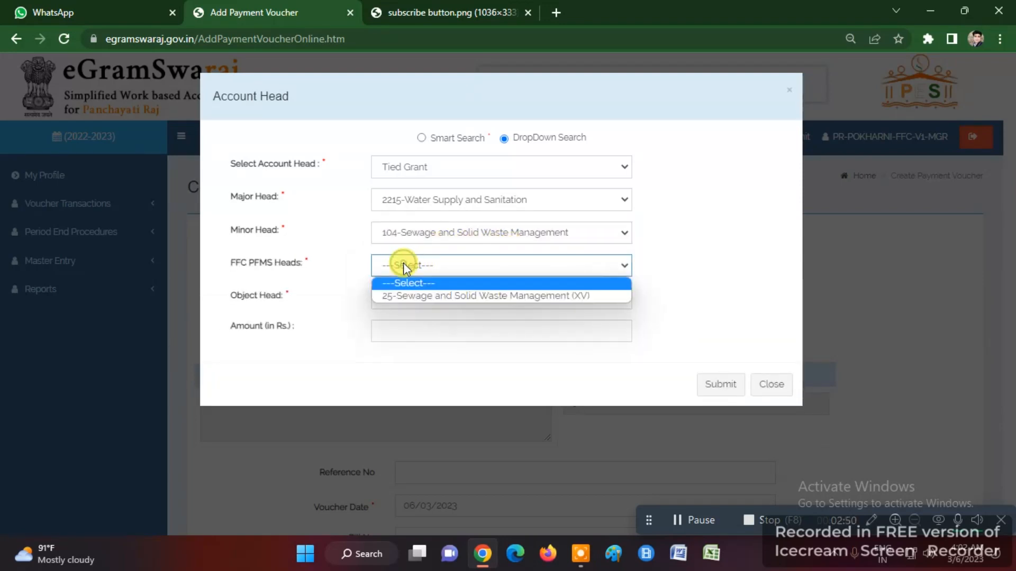
click(427, 297)
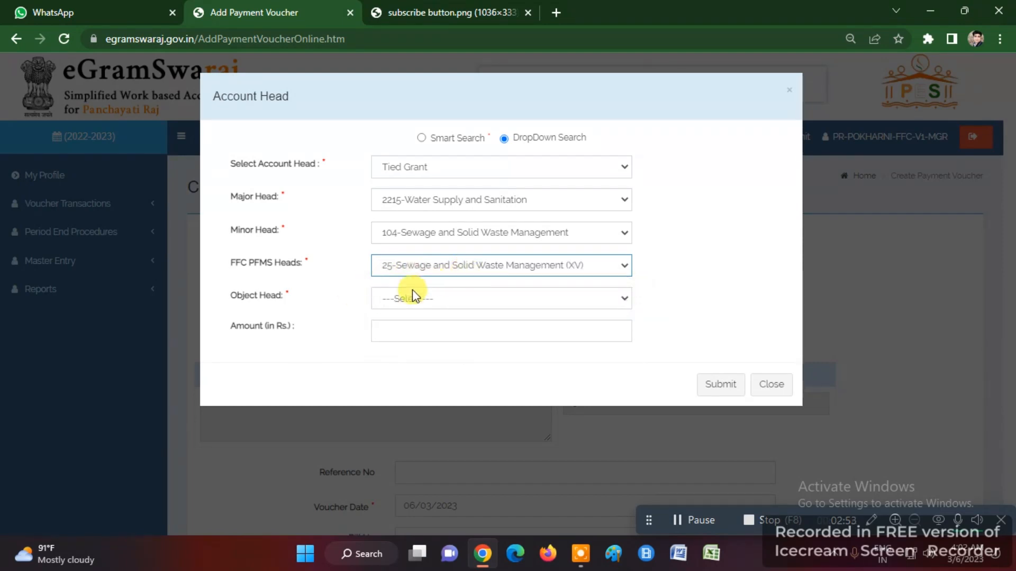
click(402, 299)
click(404, 327)
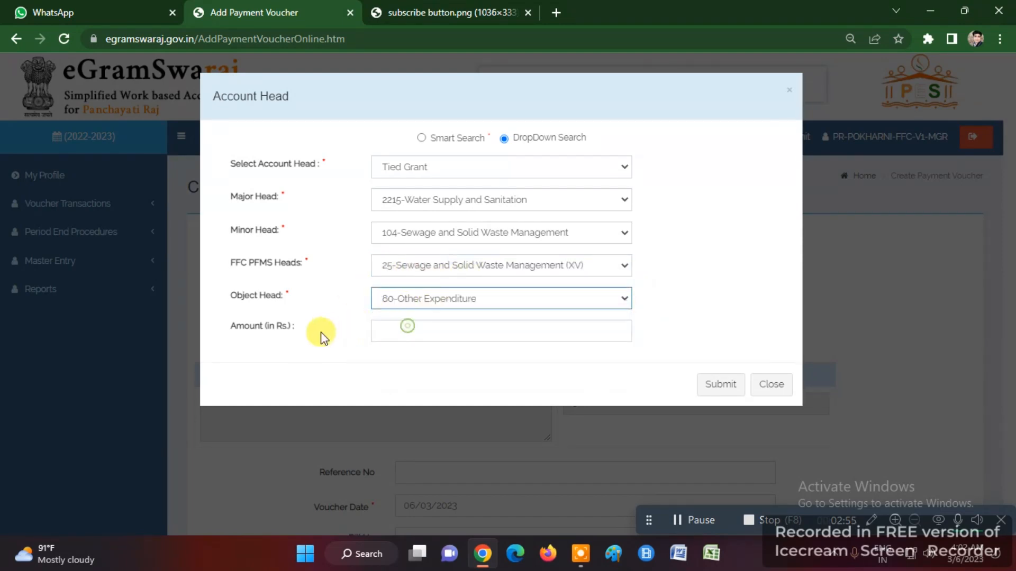
- Enter amount 40000, allocate it as general expenditure to csc nirman1, and add the head
click(405, 332)
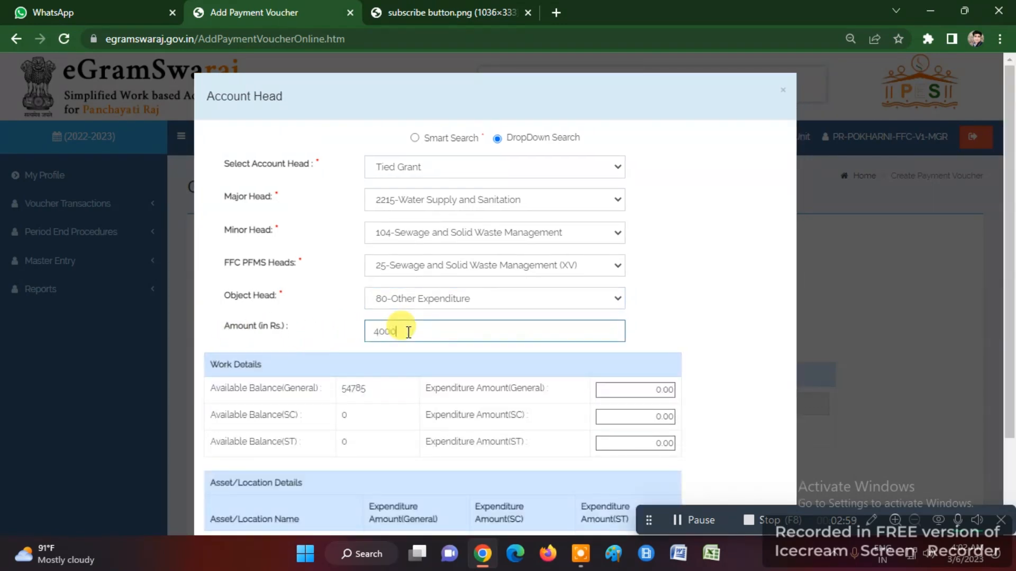
click(314, 335)
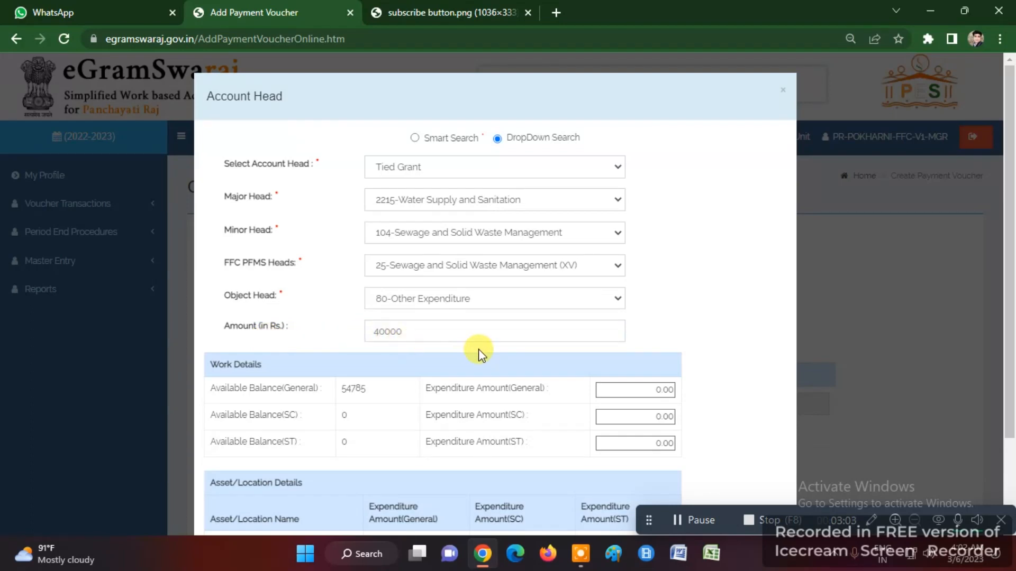
scroll(478, 353, down, 2)
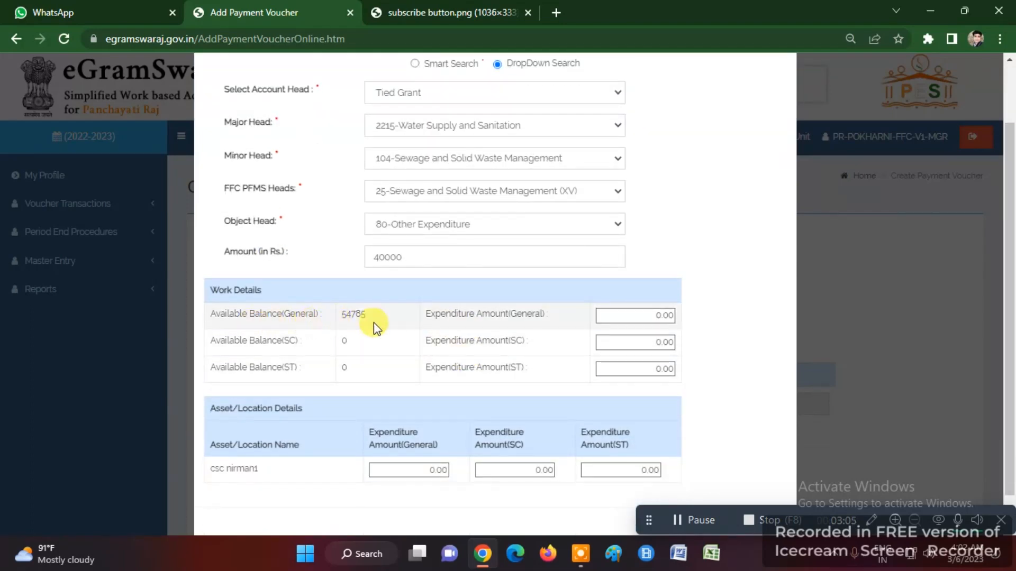
click(655, 316)
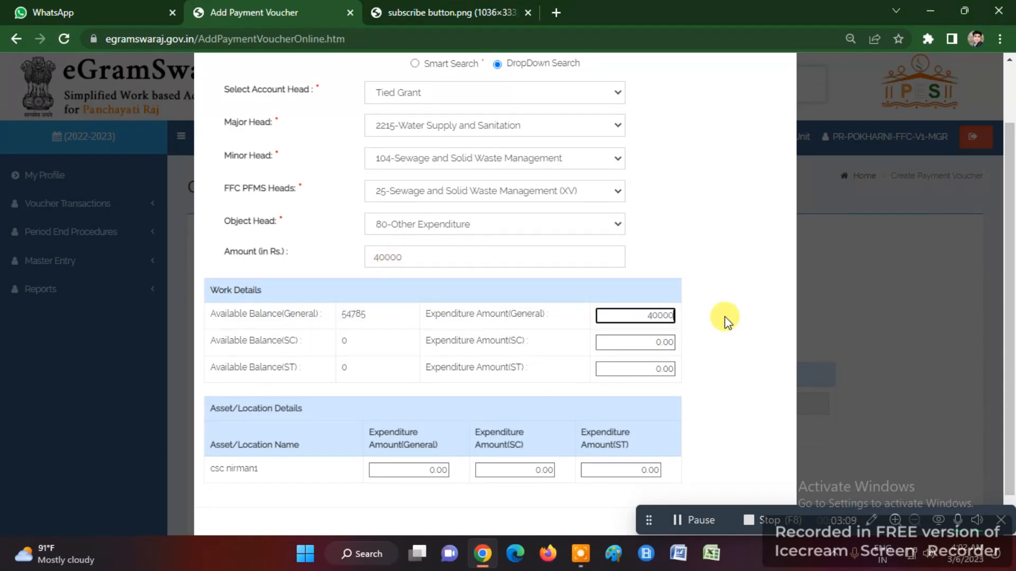
click(420, 470)
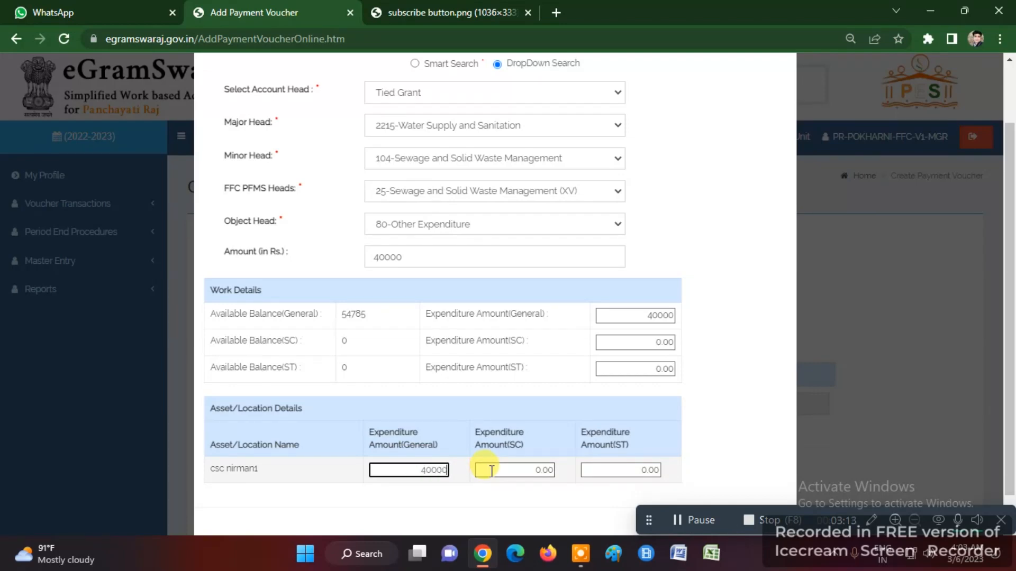
click(751, 407)
scroll(741, 402, down, 1)
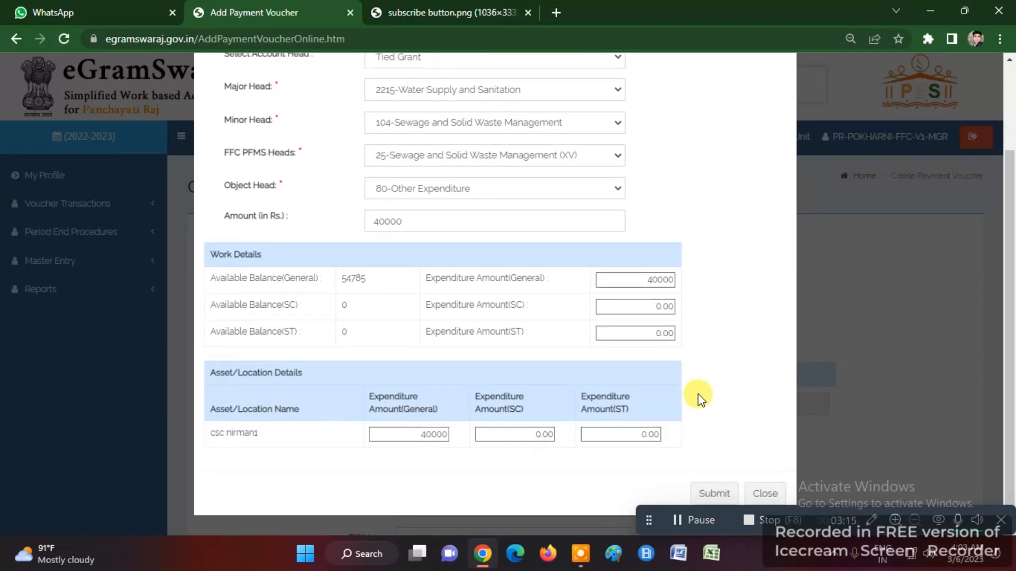
scroll(423, 198, up, 3)
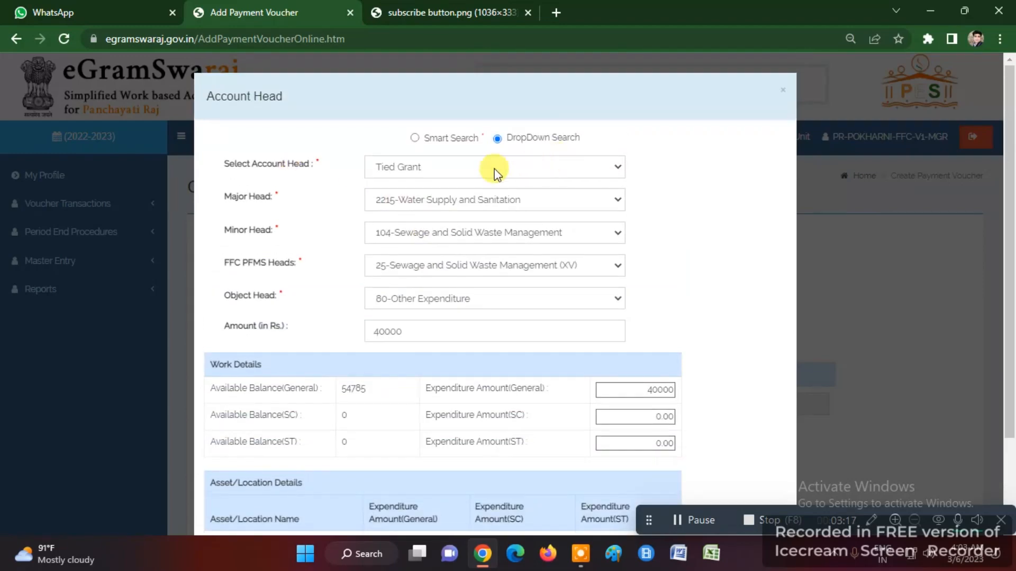
scroll(418, 313, down, 2)
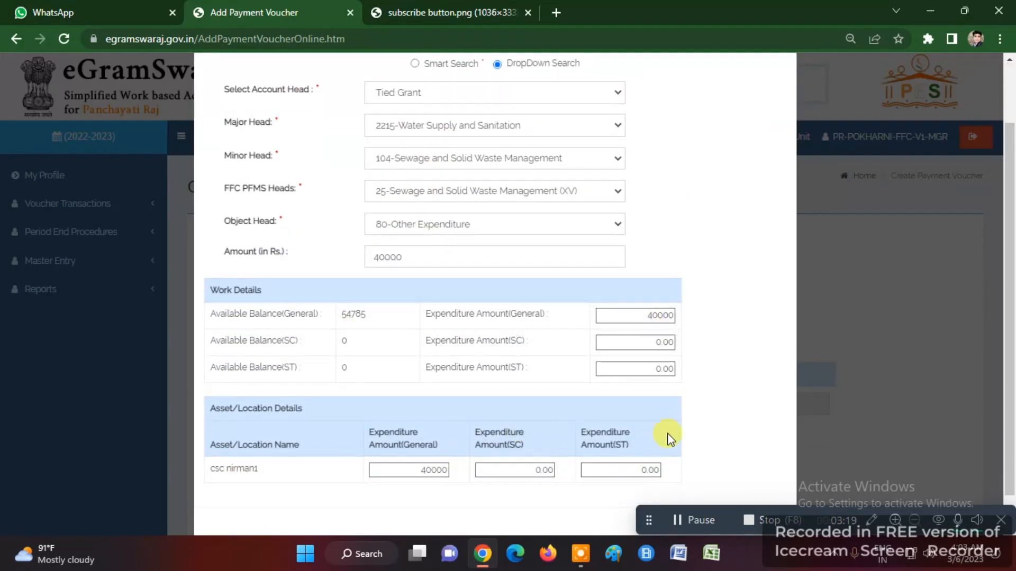
scroll(687, 429, down, 1)
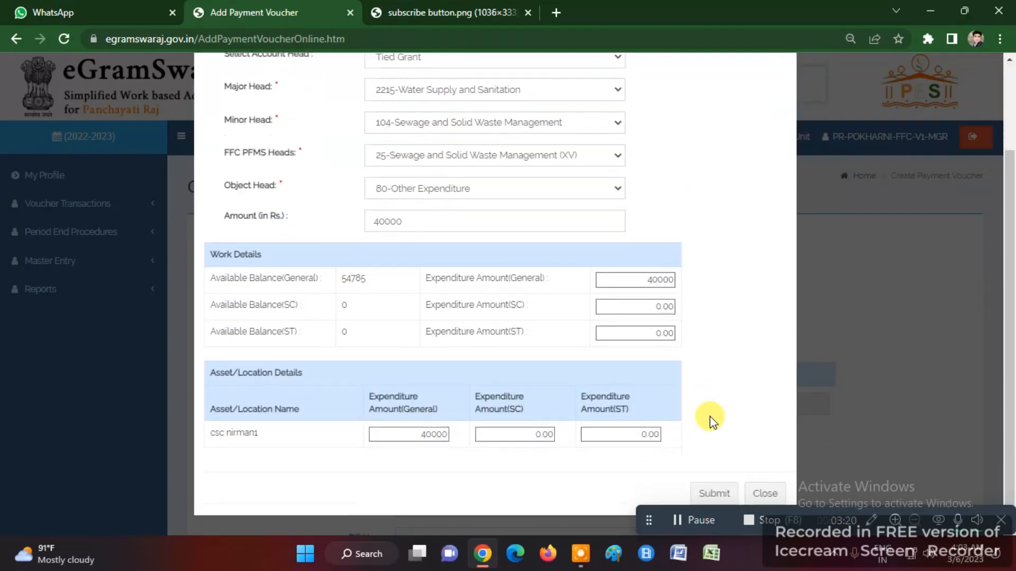
click(712, 497)
- Fill the voucher Particulars with the cement bill payment description
scroll(491, 351, down, 3)
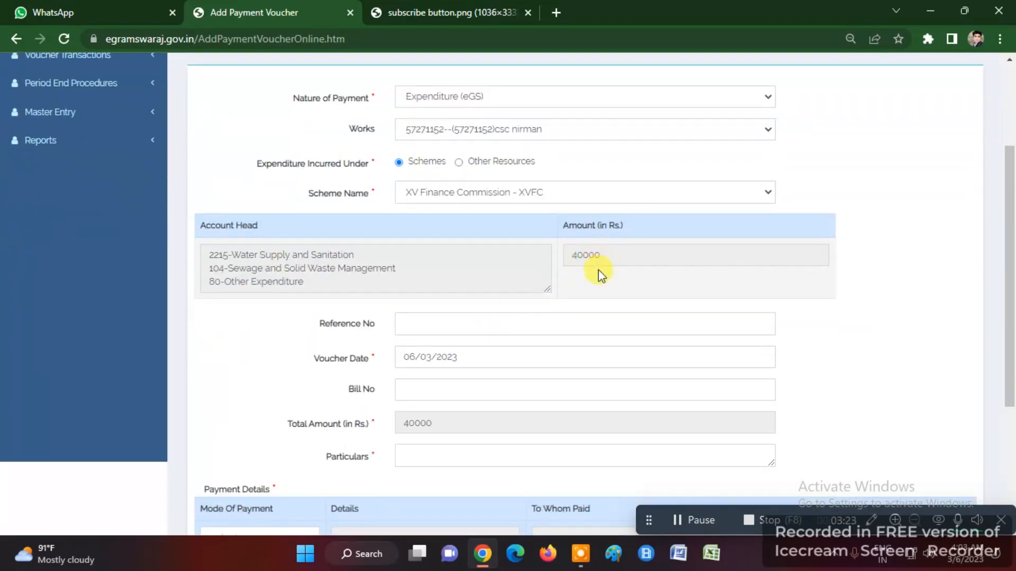
scroll(428, 343, down, 1)
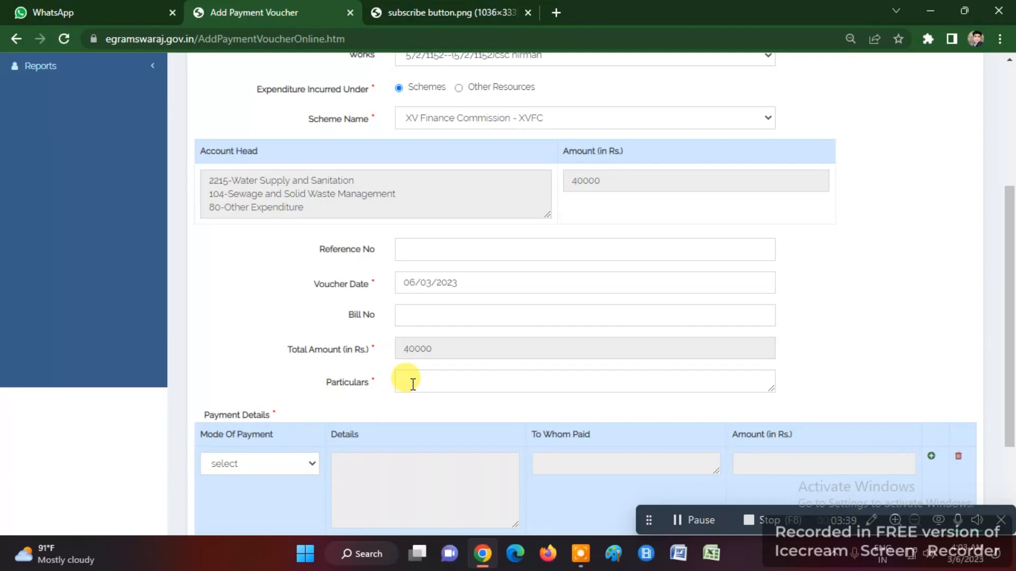
click(413, 384)
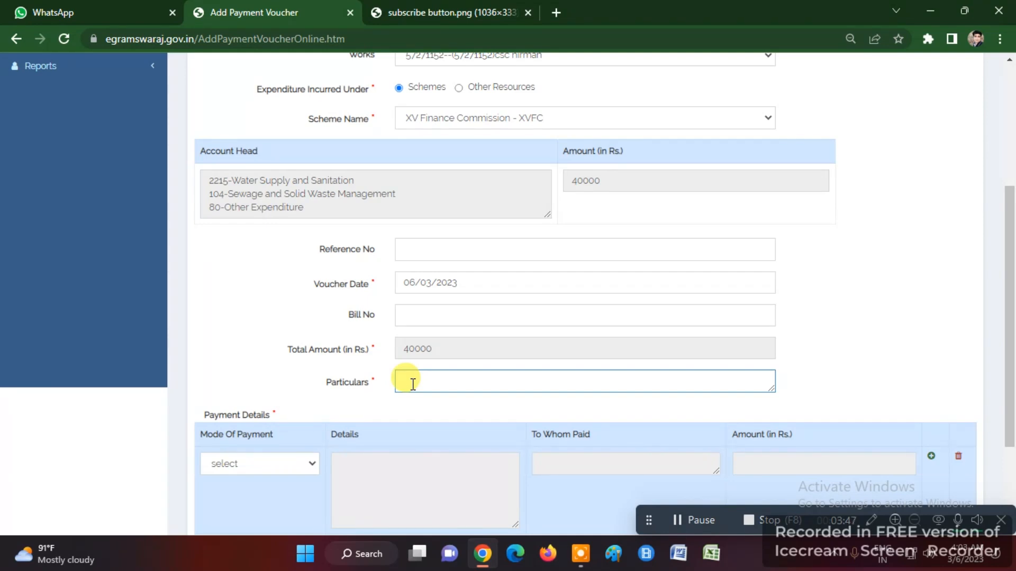
key(ctrl+z)
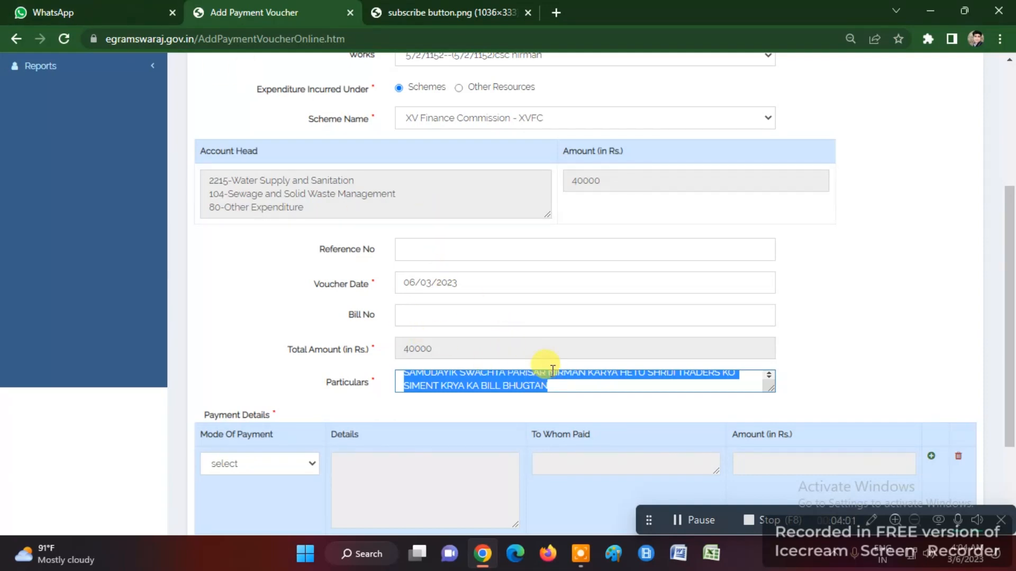
- Set the voucher's Mode Of Payment to PFMS
scroll(552, 370, down, 1)
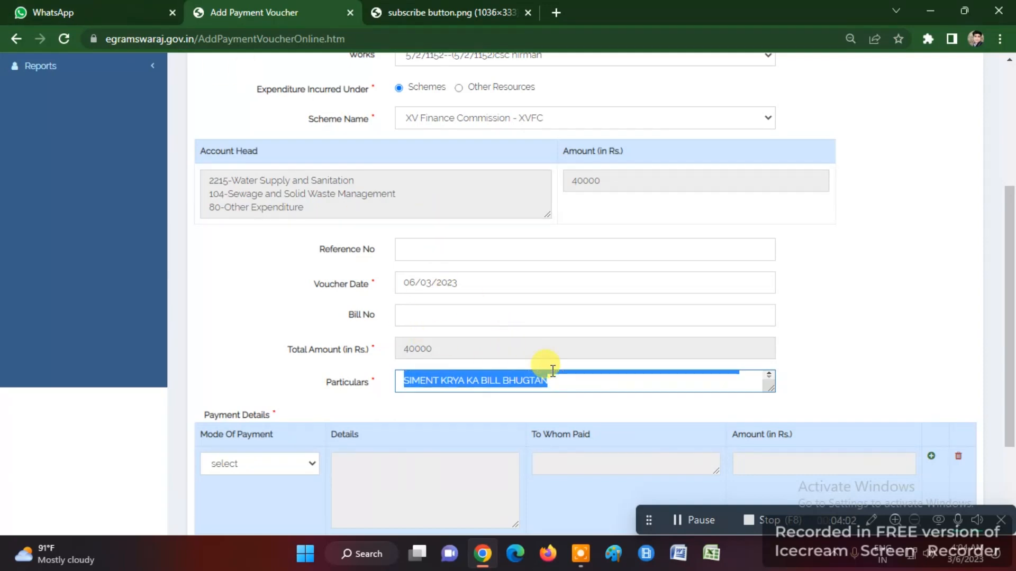
click(249, 464)
click(240, 490)
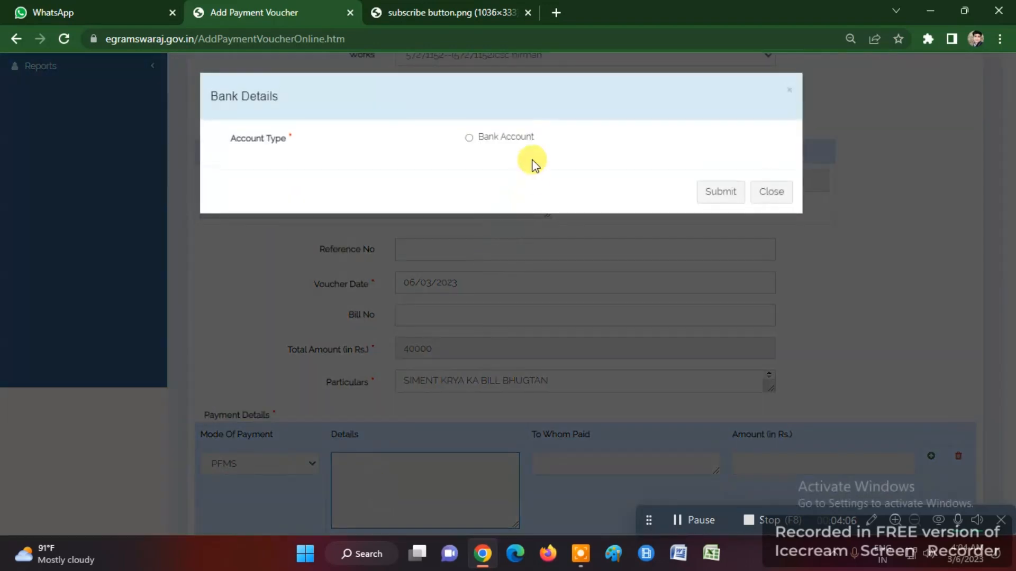
click(507, 136)
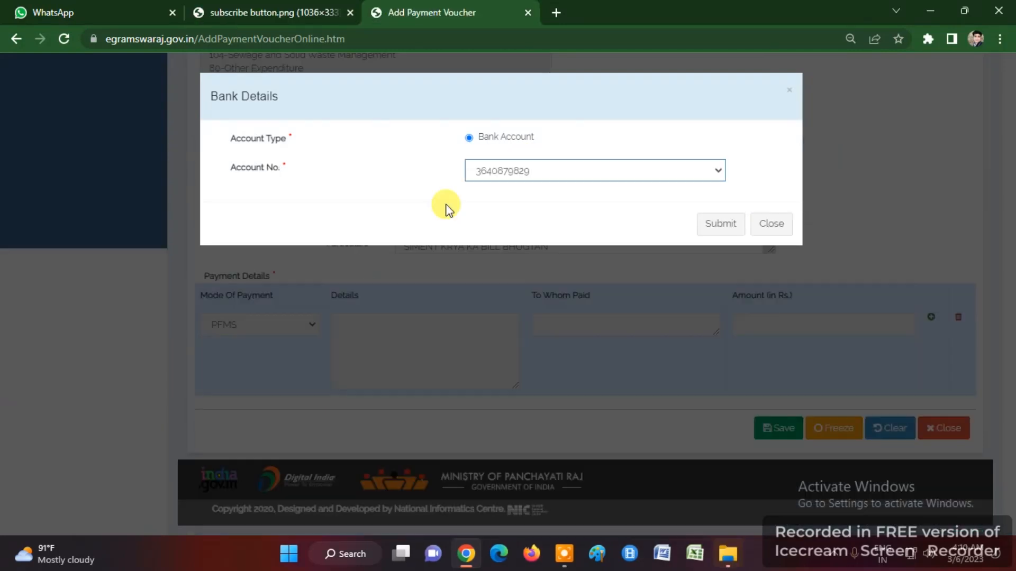
- Choose Bank Account with the only listed account number and submit the bank details
click(469, 137)
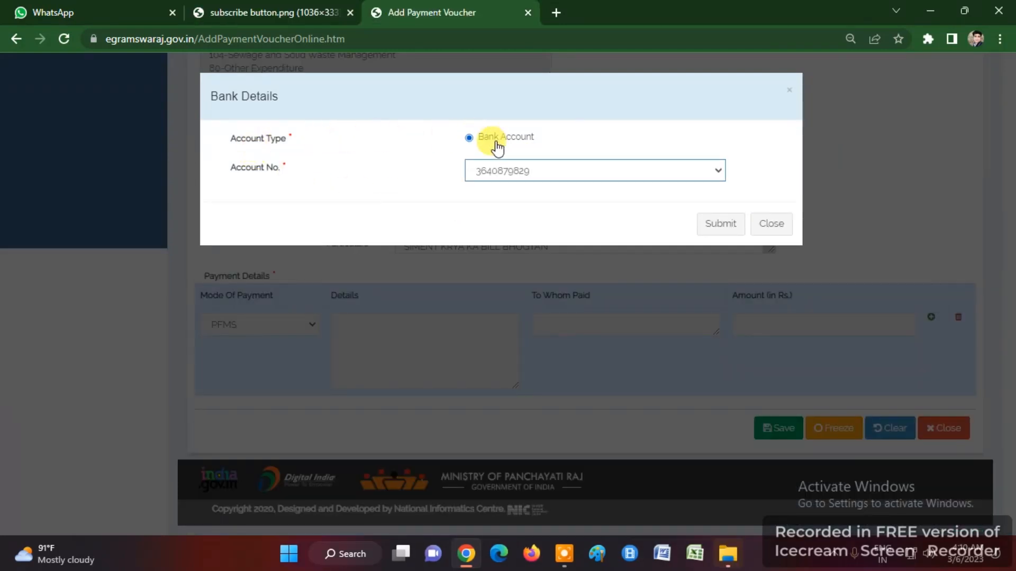
click(494, 174)
click(508, 178)
click(710, 228)
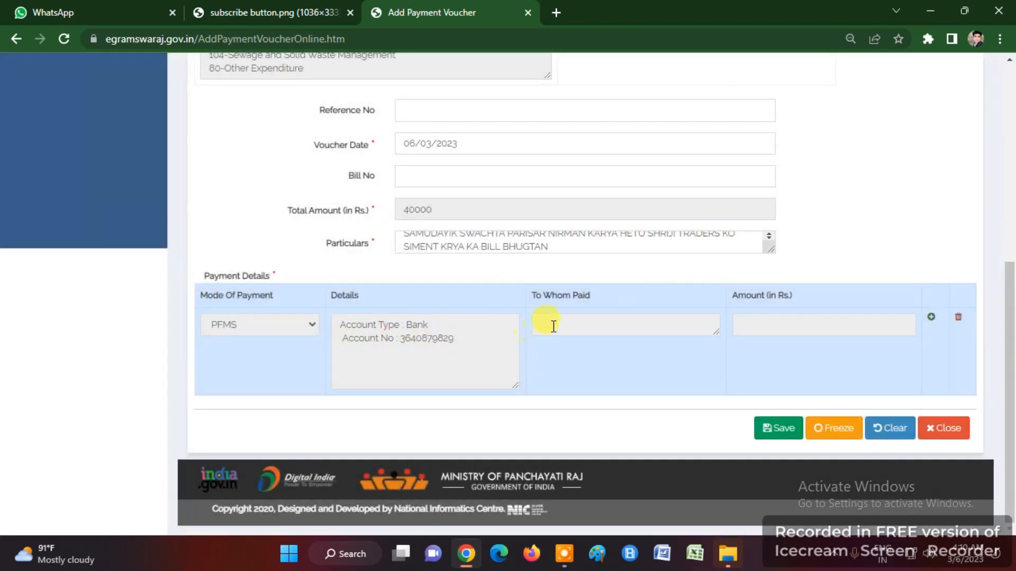
click(554, 325)
- Record an Agency payee paid 40000 rupees with no tax deducted
click(537, 139)
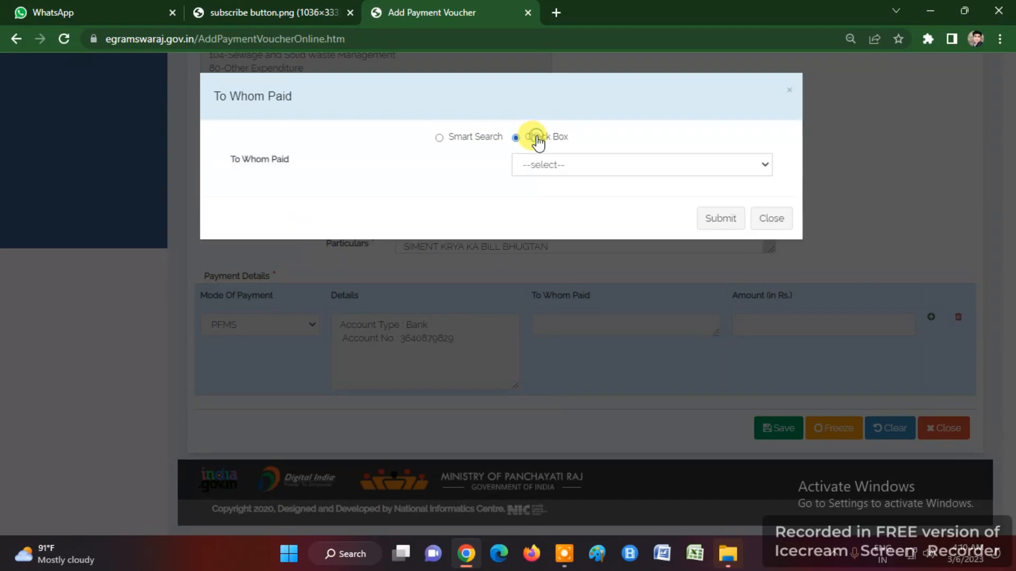
click(559, 166)
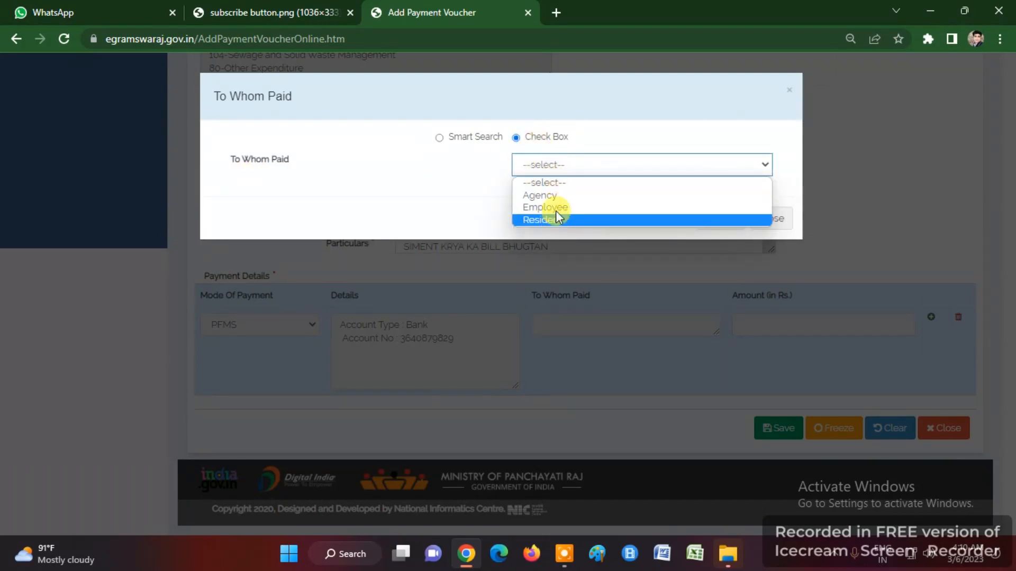
click(545, 195)
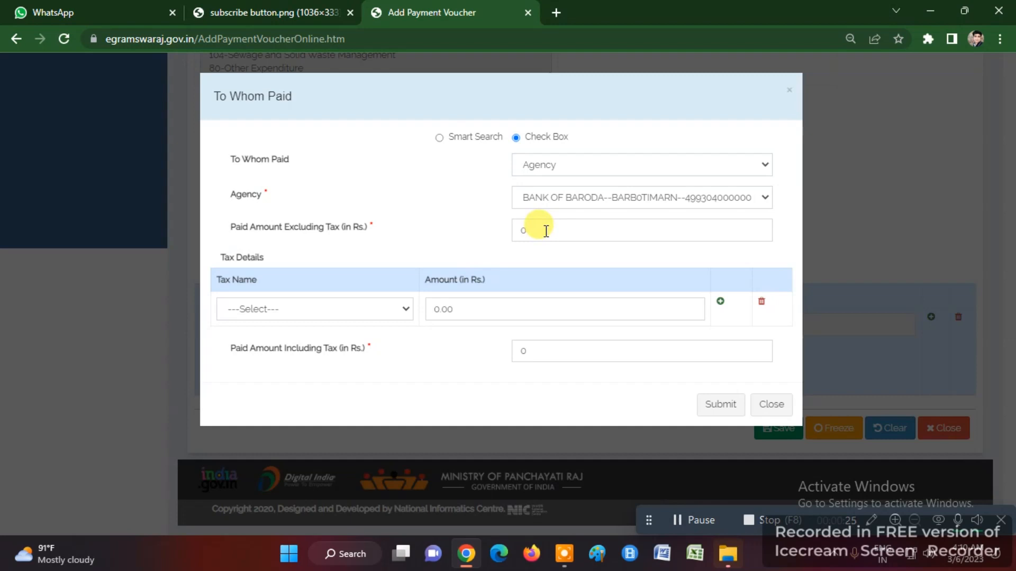
drag(539, 227, 463, 227)
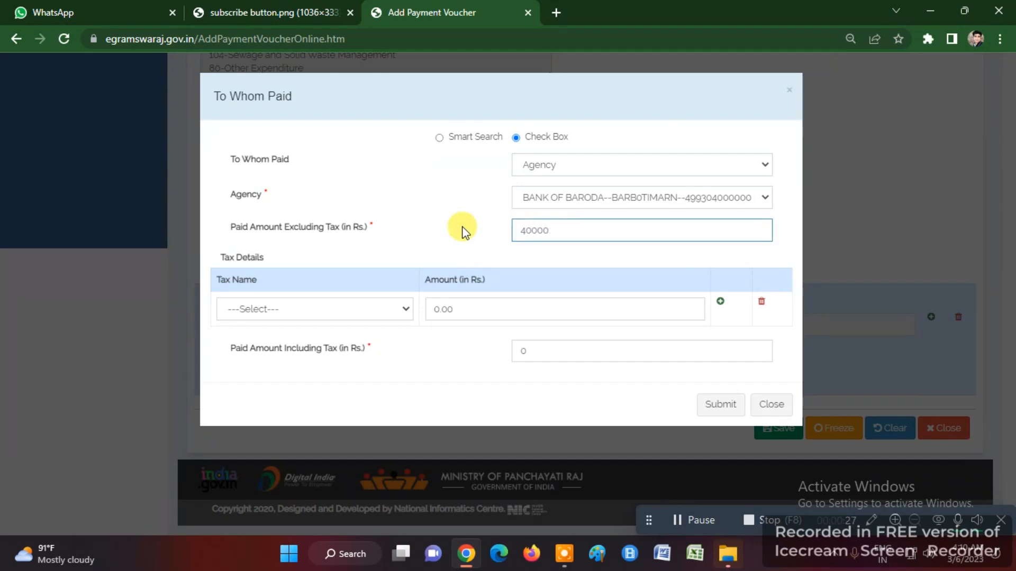
click(434, 238)
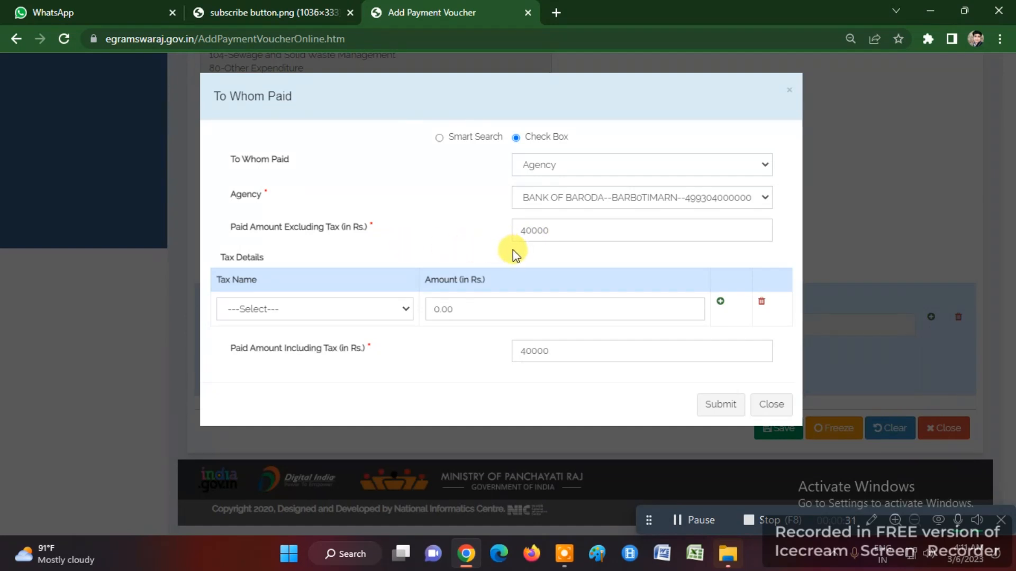
click(283, 316)
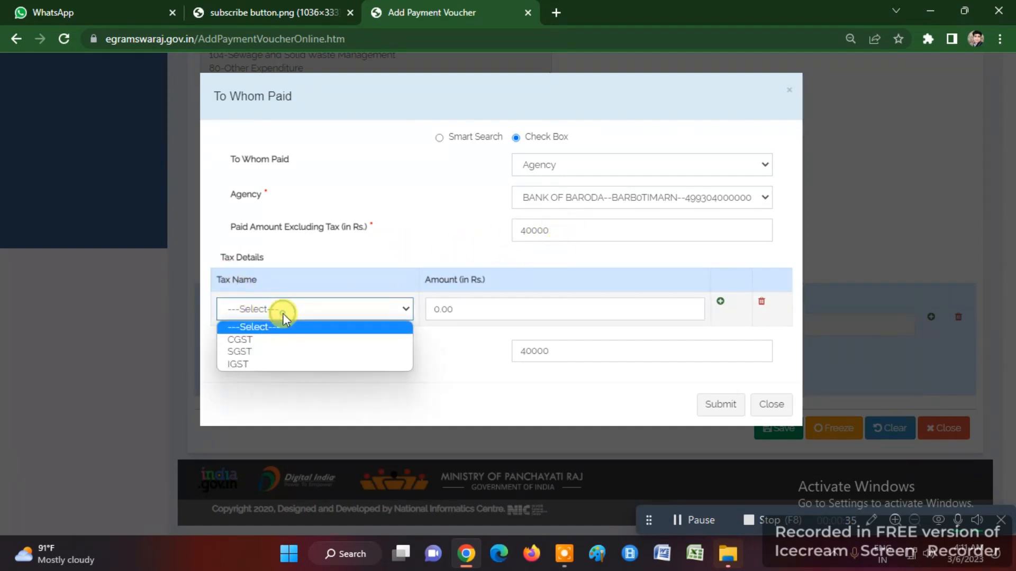
click(316, 285)
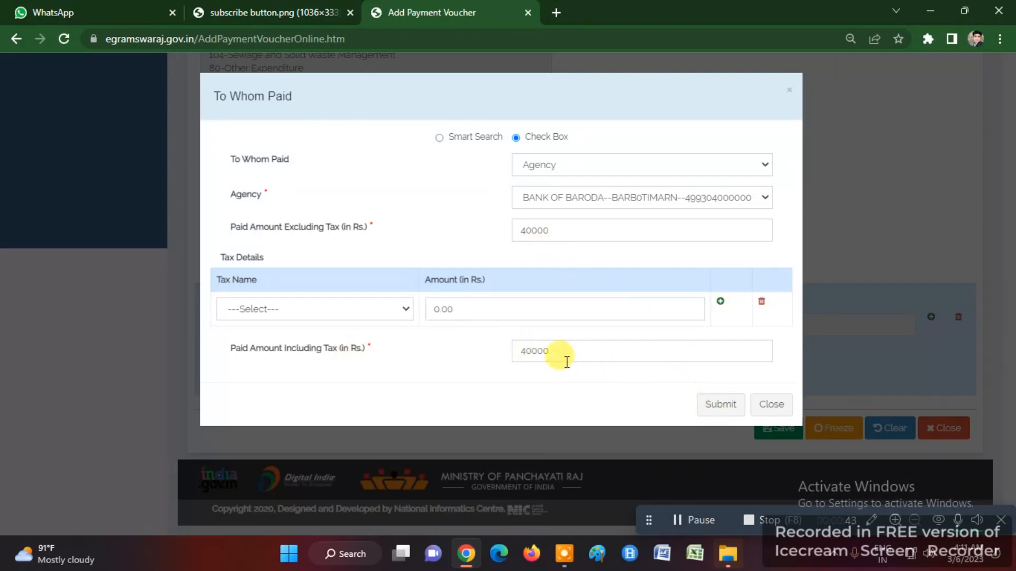
click(718, 406)
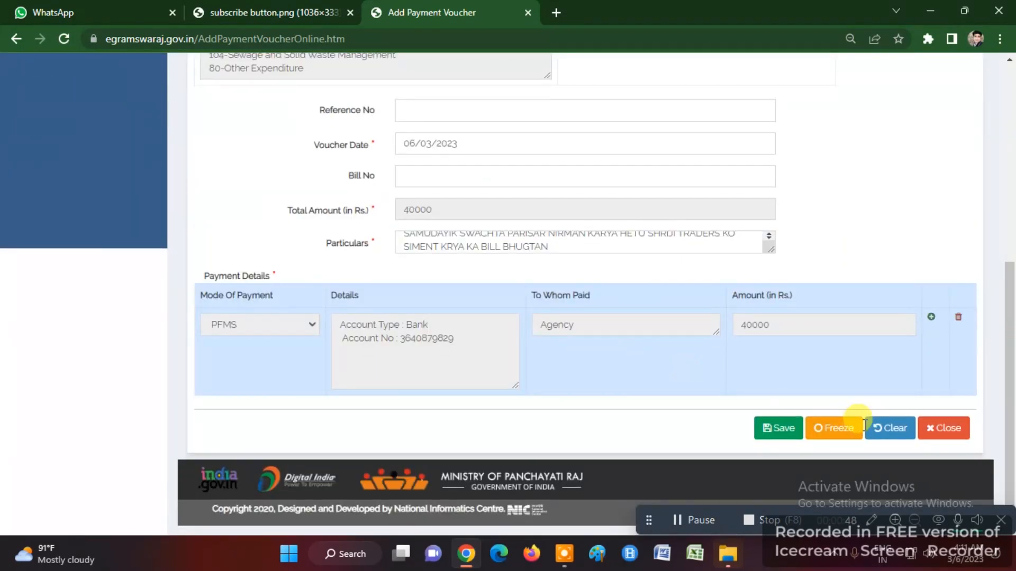
- Freeze the completed payment voucher and dismiss the voucher-frozen confirmation
click(841, 432)
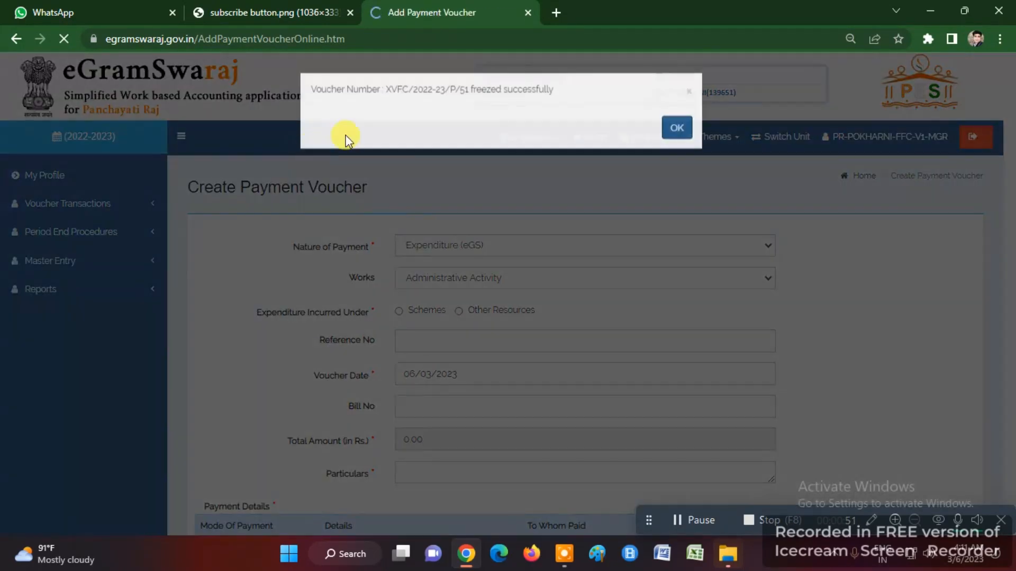
triple_click(338, 91)
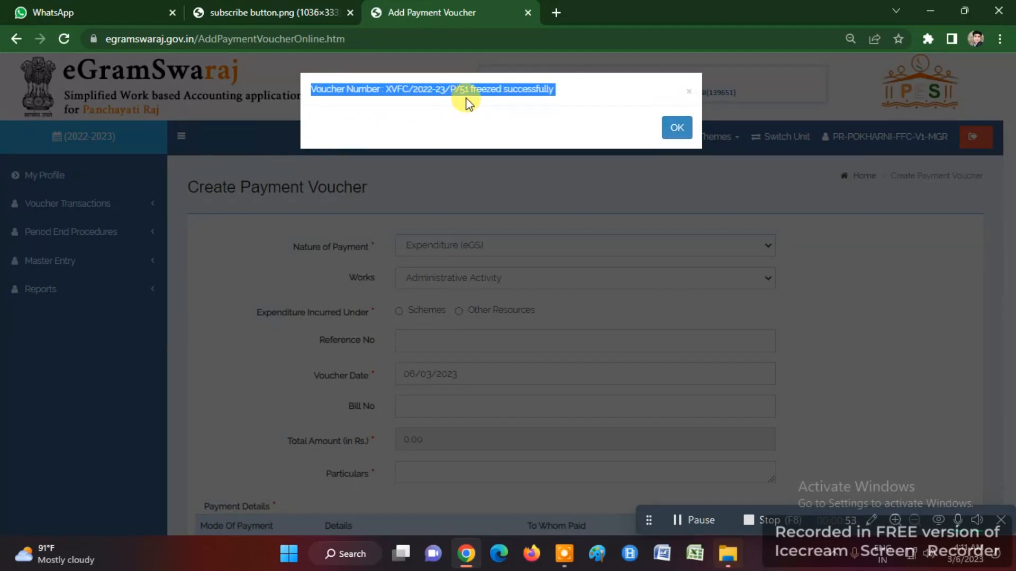
click(677, 129)
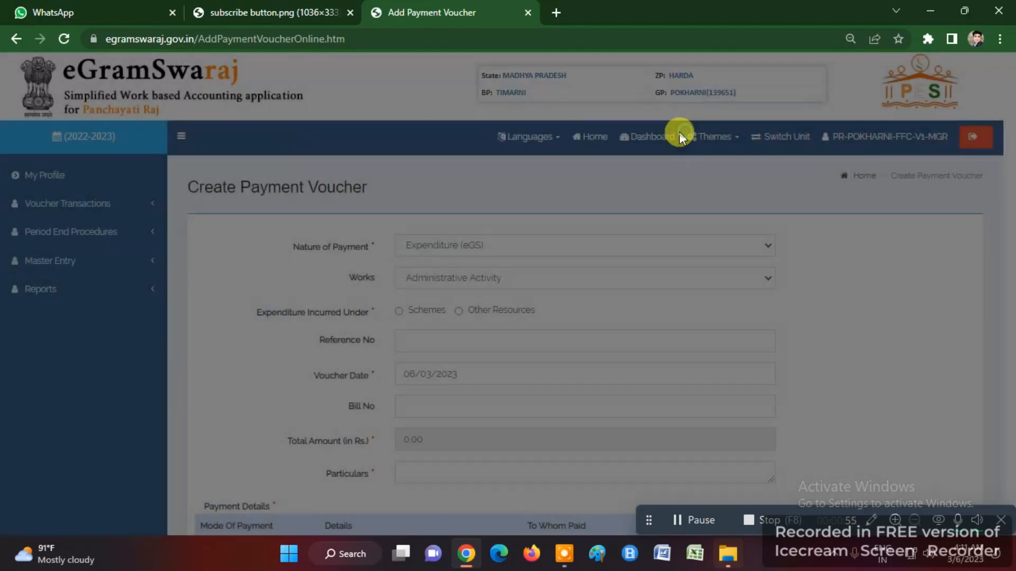
triple_click(271, 189)
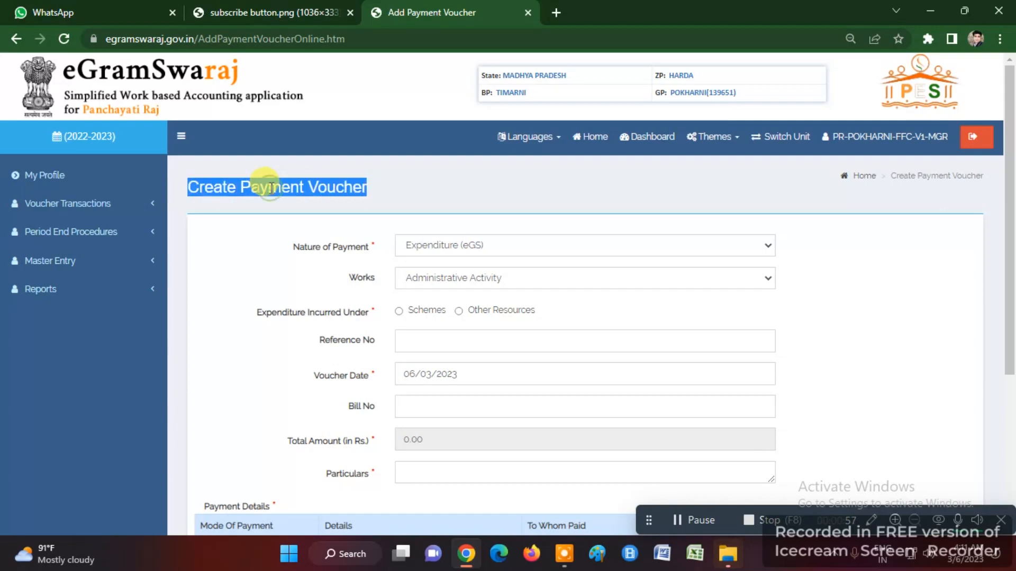
- Close the 06/03/2023 day book for Fourteen Finance Commission and acknowledge the confirmation
click(32, 232)
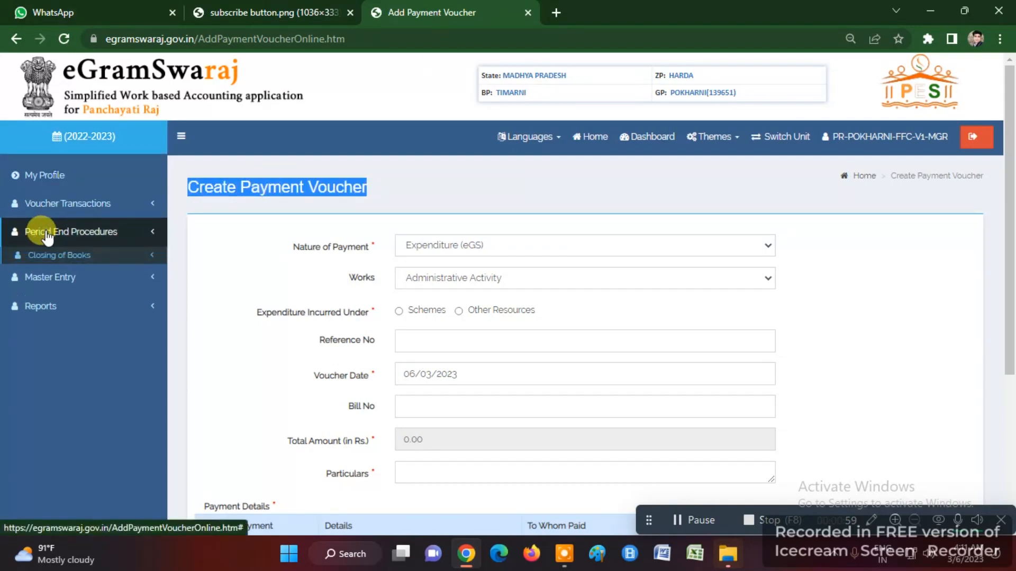
click(52, 256)
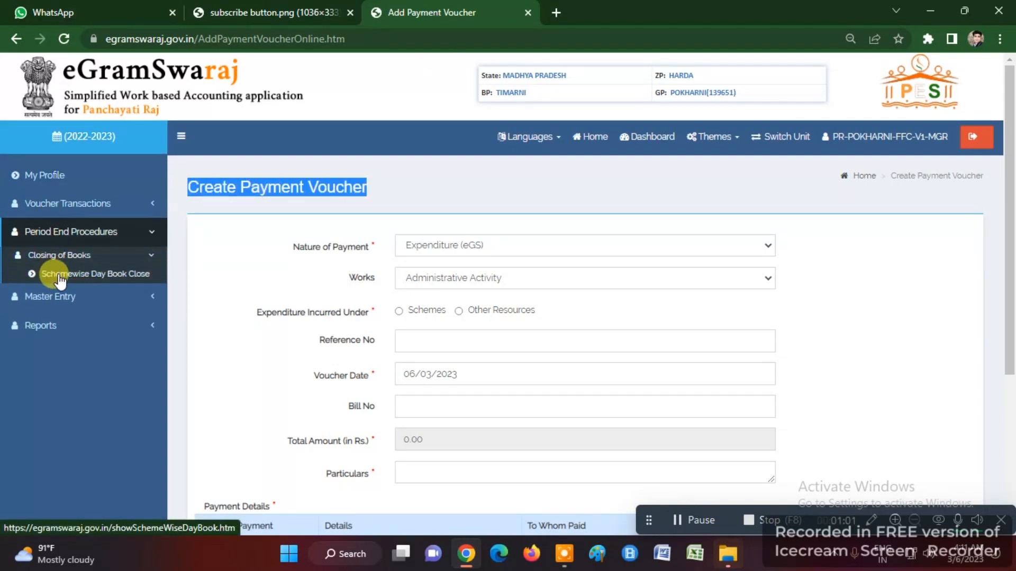
click(100, 280)
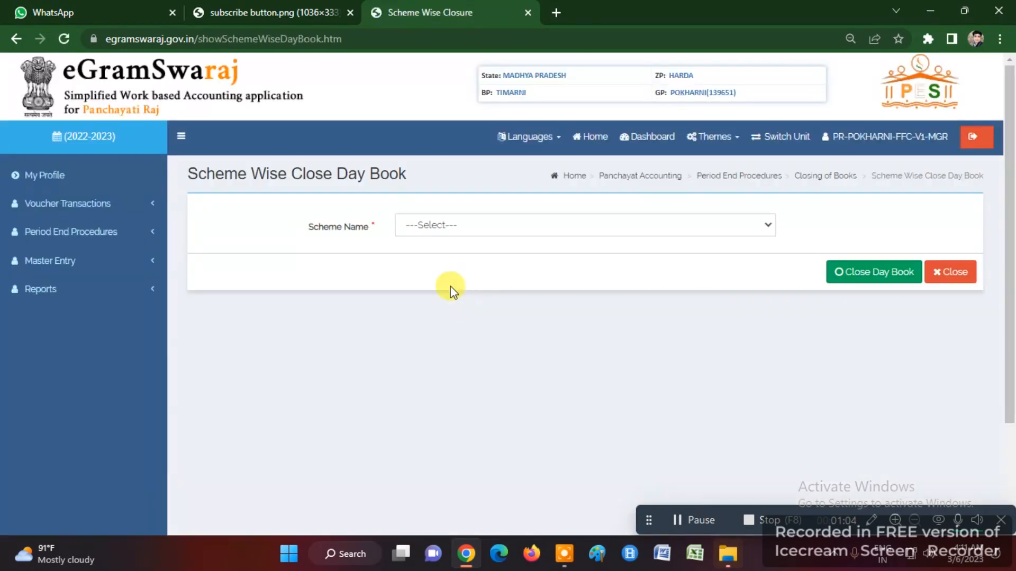
click(414, 226)
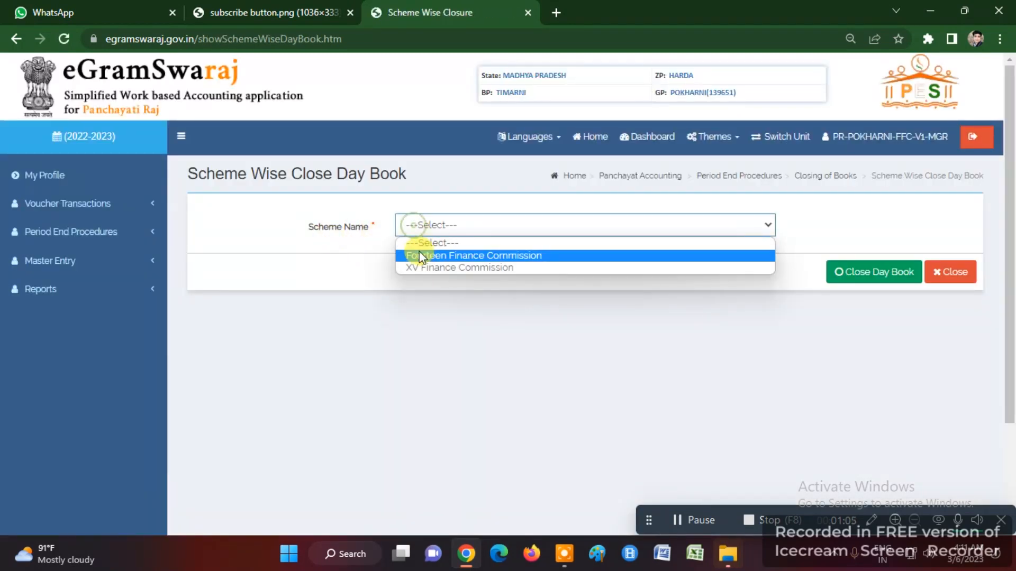
click(419, 256)
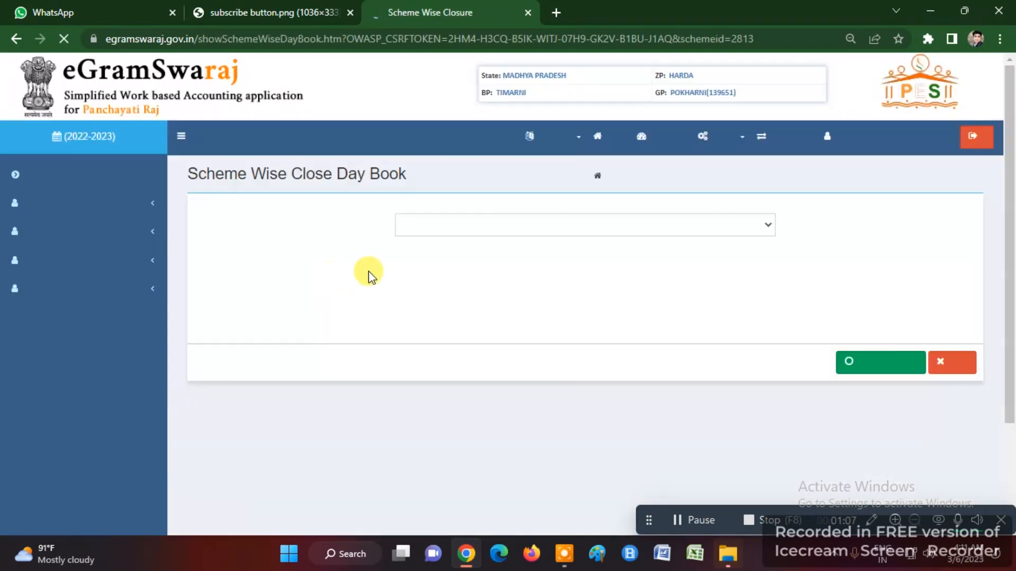
click(868, 371)
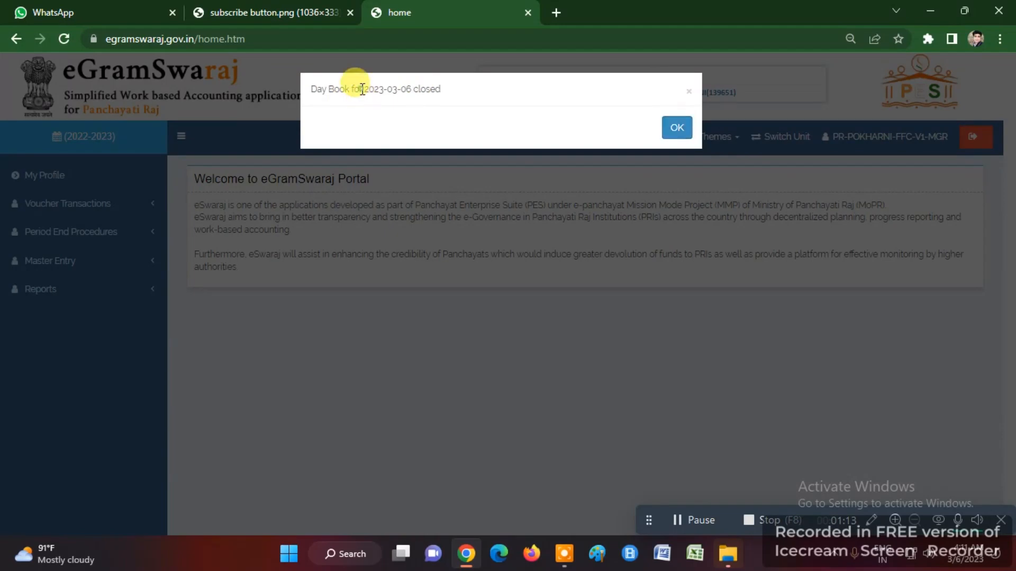
triple_click(362, 89)
click(676, 129)
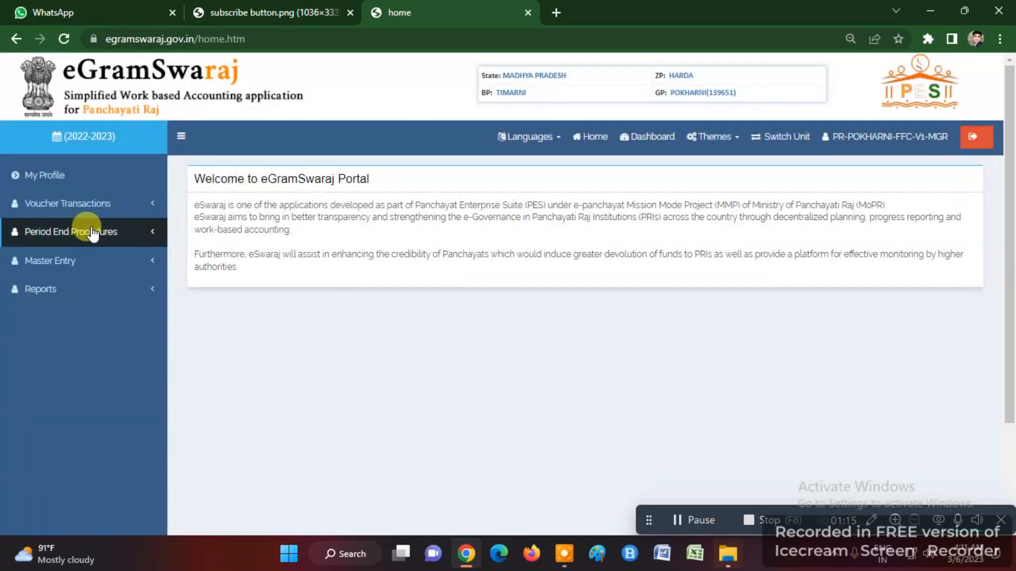
- Open Schemewise Day Book Close and select the XV Finance Commission scheme
click(93, 232)
click(40, 256)
click(69, 275)
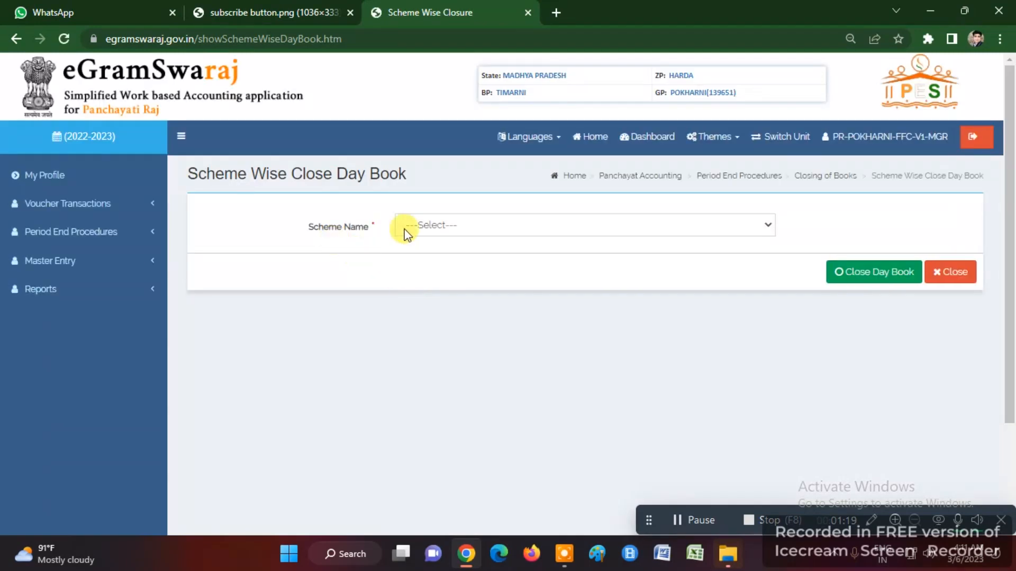
click(415, 223)
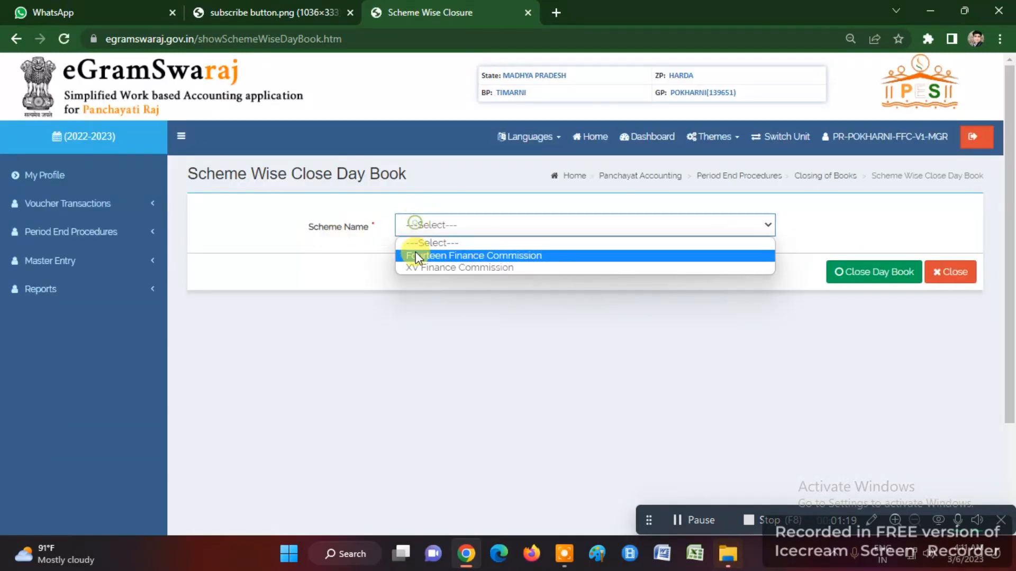
click(416, 267)
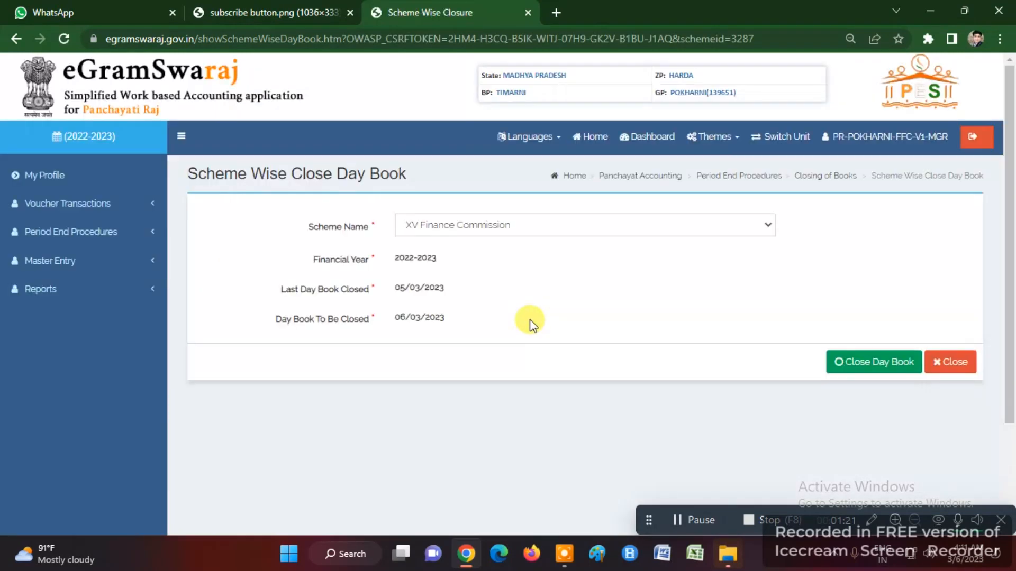
- Close the 06/03/2023 day book and acknowledge the day-book-closed confirmation
triple_click(423, 319)
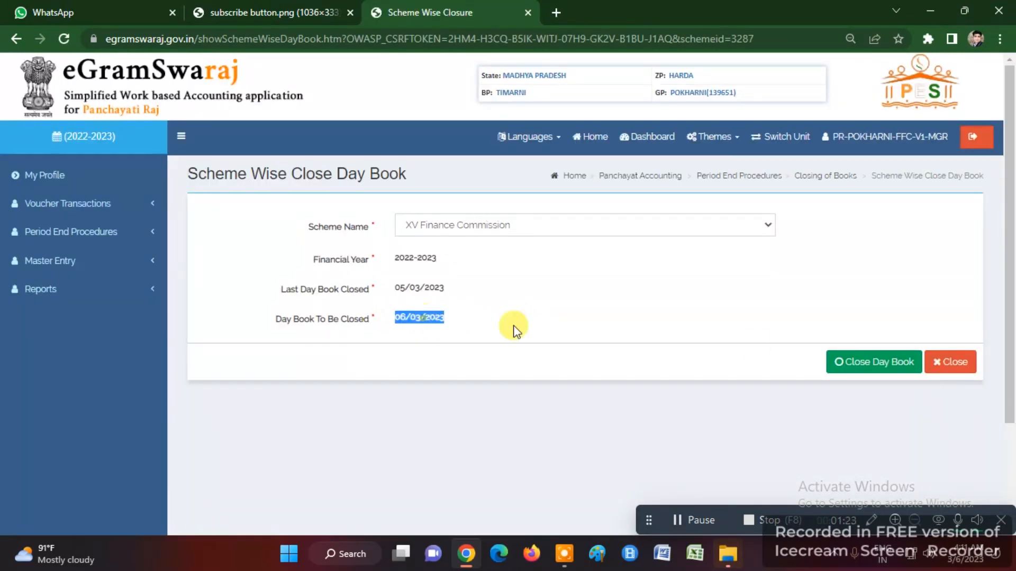
click(880, 369)
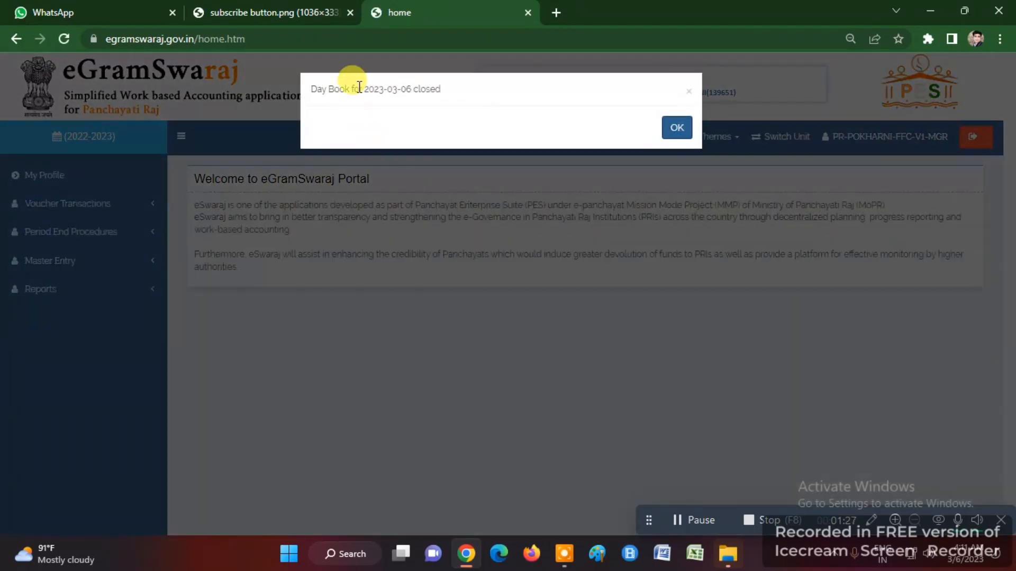
triple_click(359, 86)
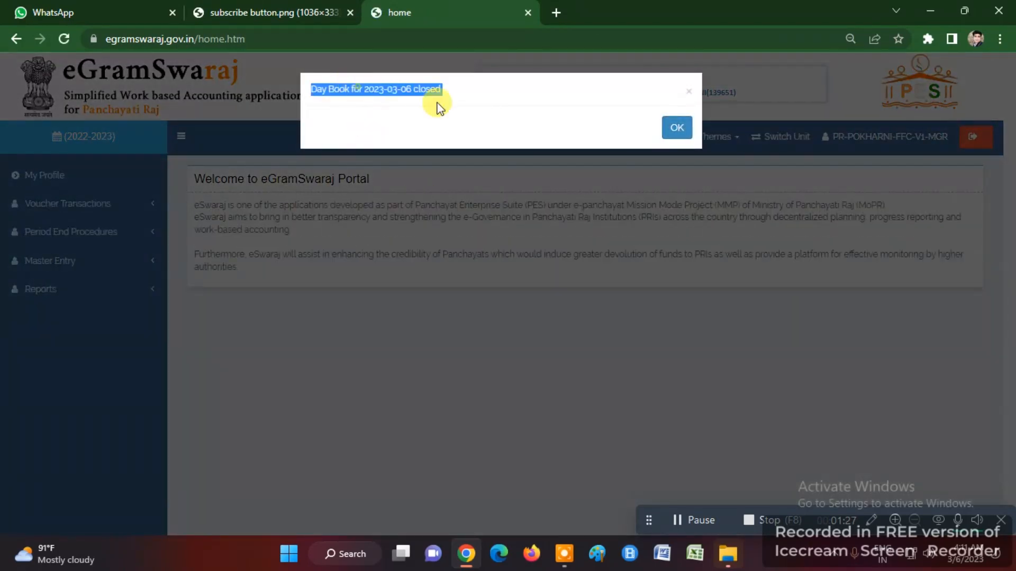
click(677, 128)
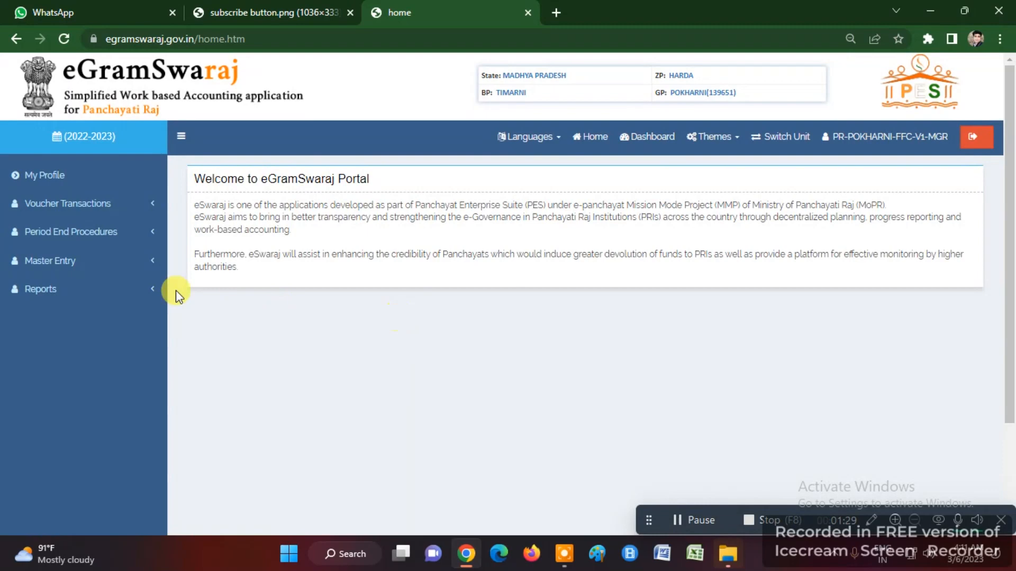
click(79, 261)
- Open the Sign Payment File page under Master Entry > DSC Management
scroll(78, 266, down, 1)
scroll(78, 266, down, 2)
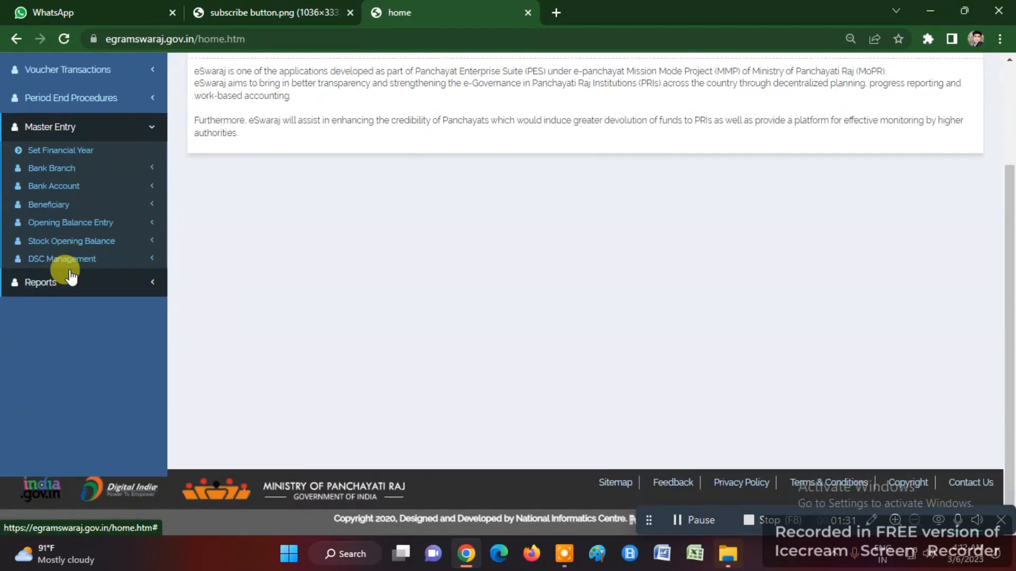
click(79, 266)
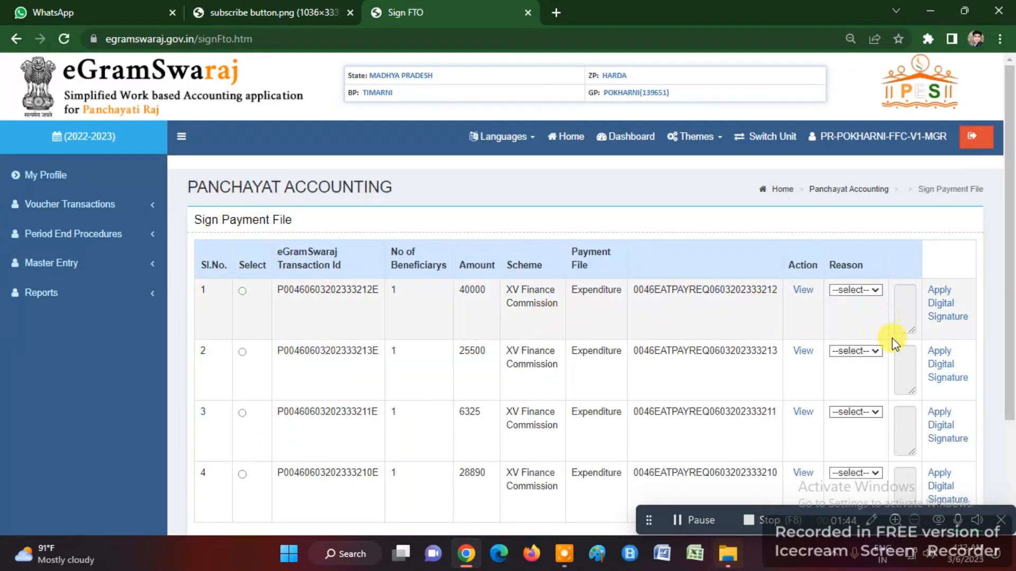
triple_click(224, 188)
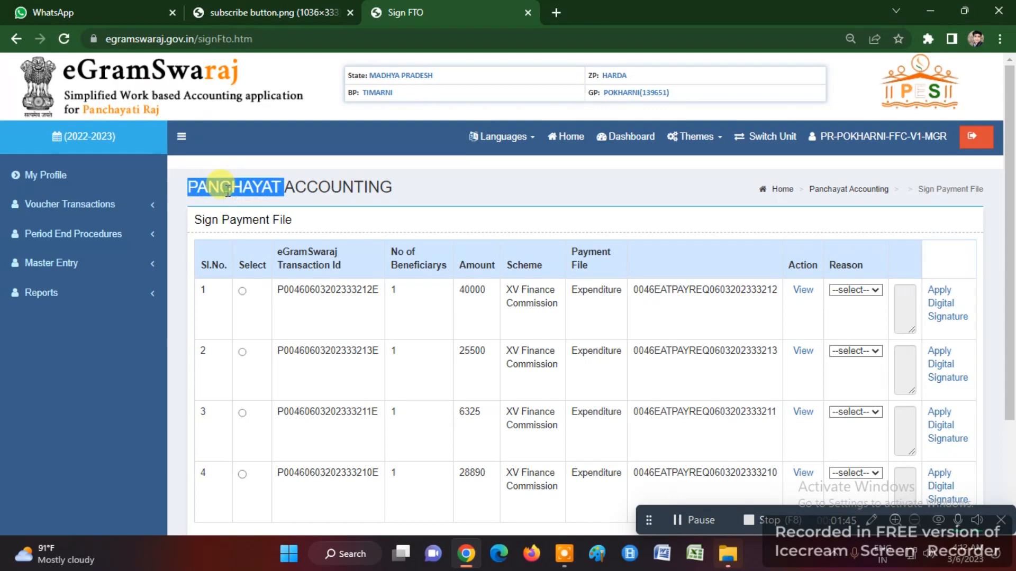
double_click(223, 218)
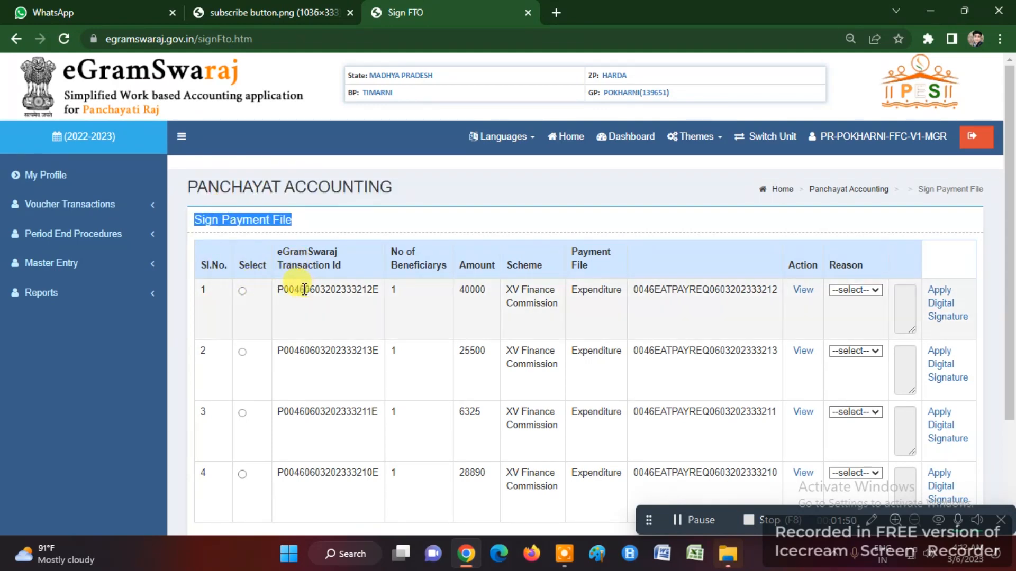
- Select the 40000 XV Finance Commission expenditure file in row 1 and set its Reason to Approve
click(242, 291)
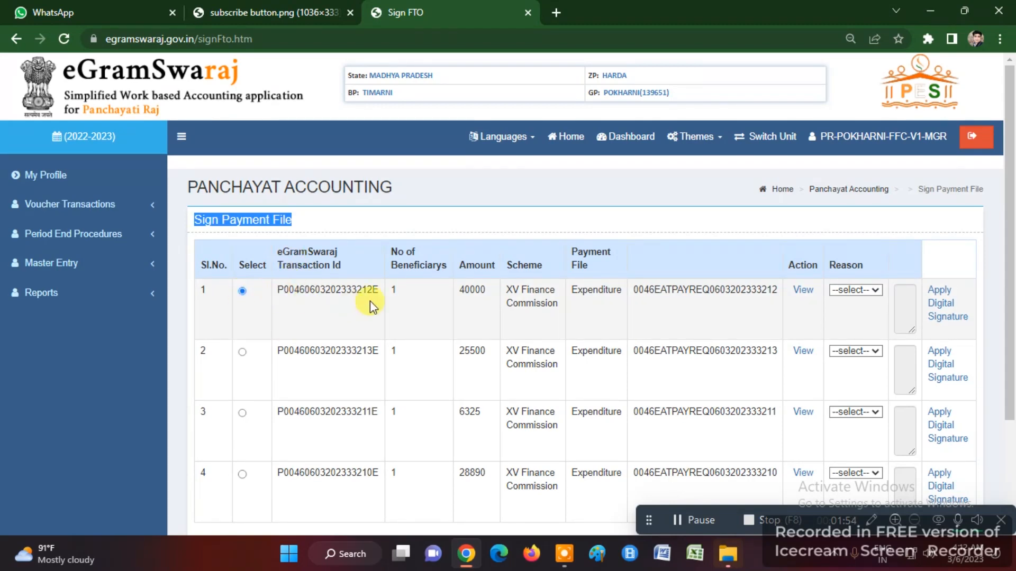
triple_click(524, 293)
double_click(588, 290)
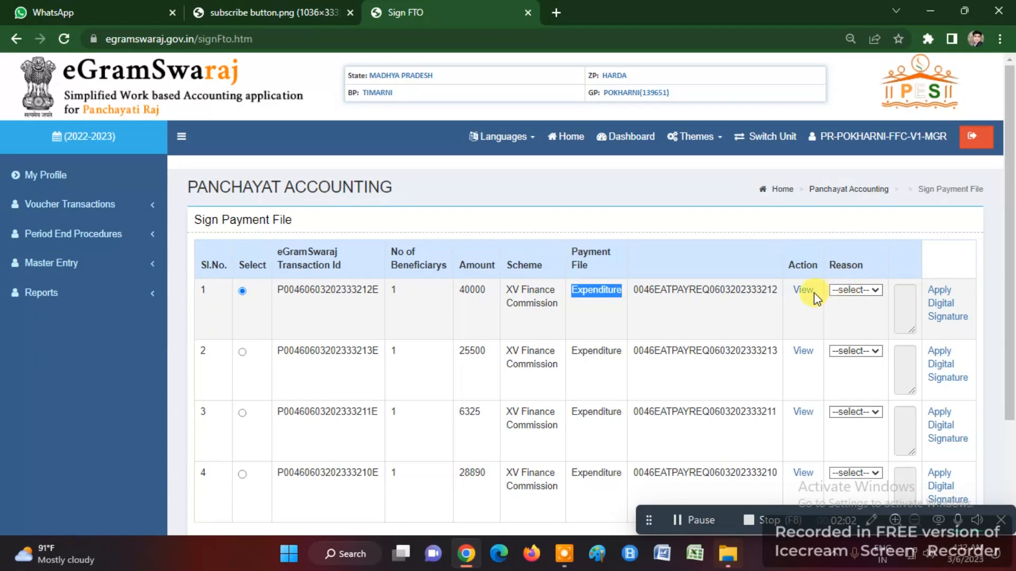
click(868, 292)
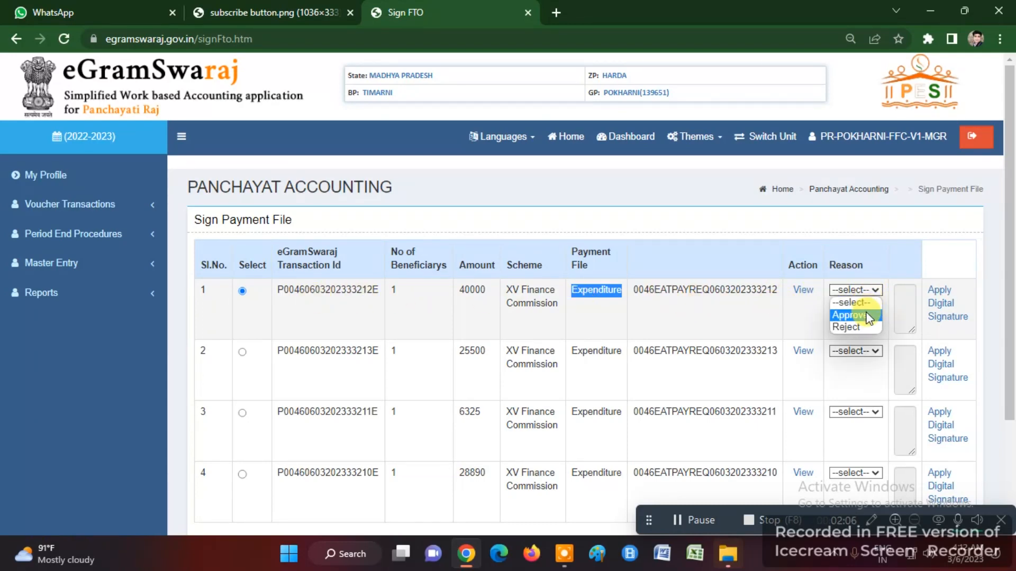
click(868, 316)
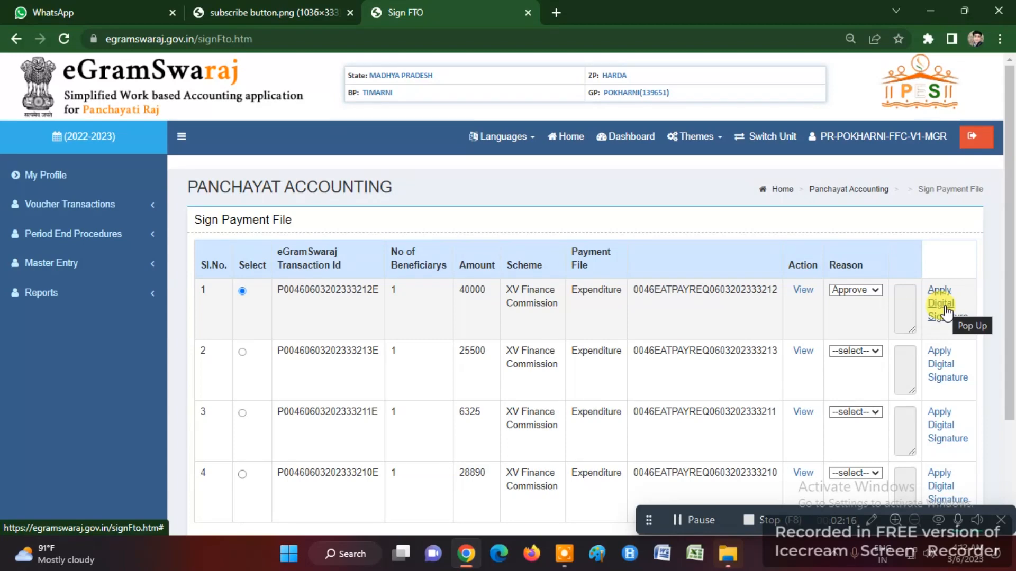
- Apply the digital signature, dismiss the token status warning and retry signing
click(941, 304)
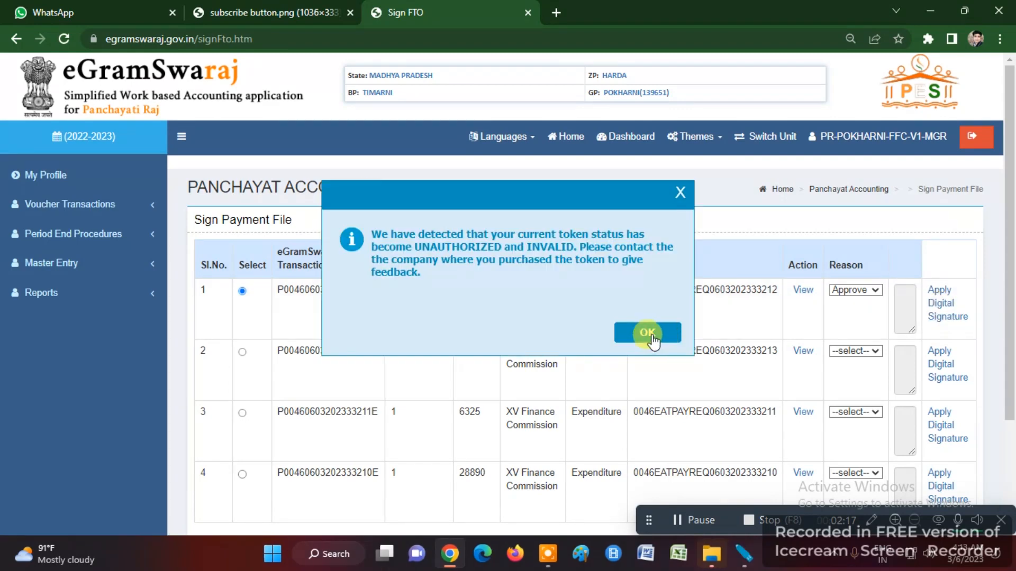
click(646, 333)
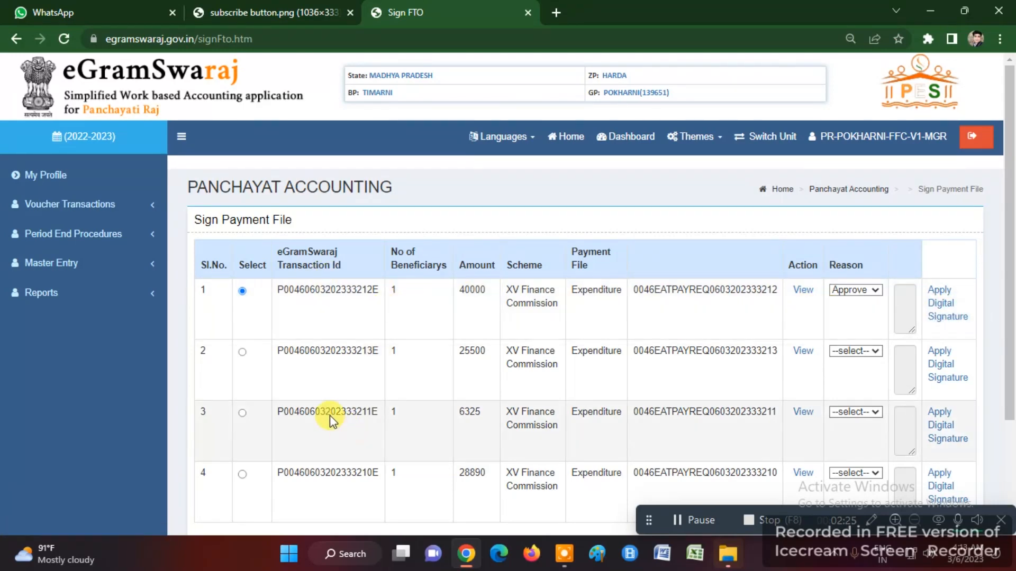
scroll(329, 414, down, 3)
scroll(839, 411, up, 3)
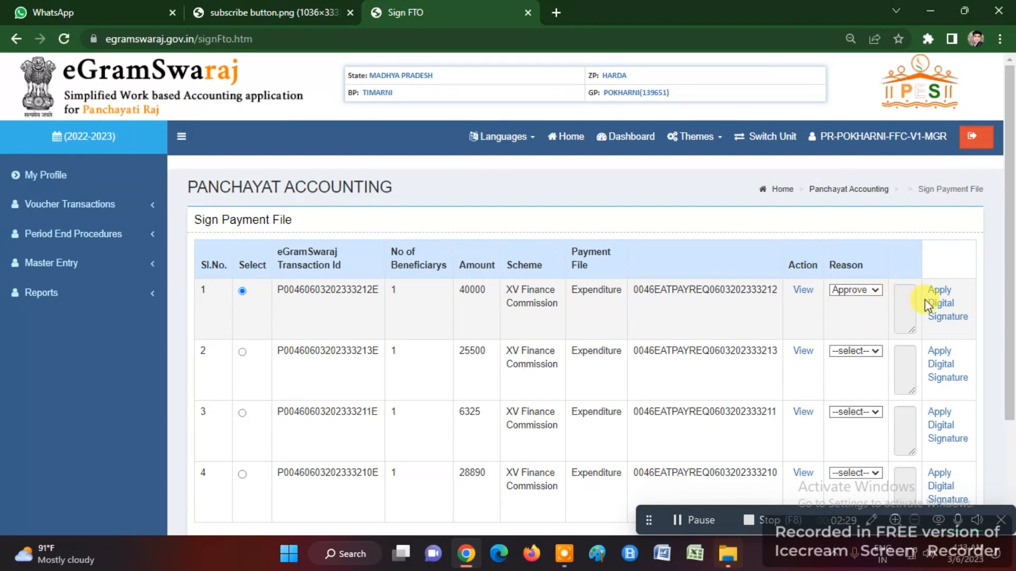
click(945, 310)
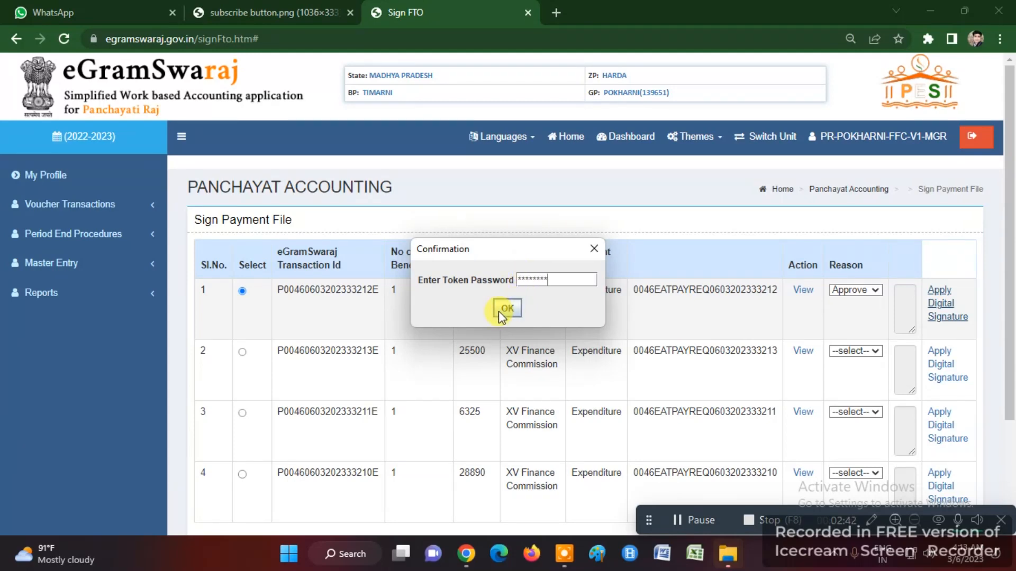
- Submit the token password, confirm signing with the certificate, and acknowledge the success message
click(508, 309)
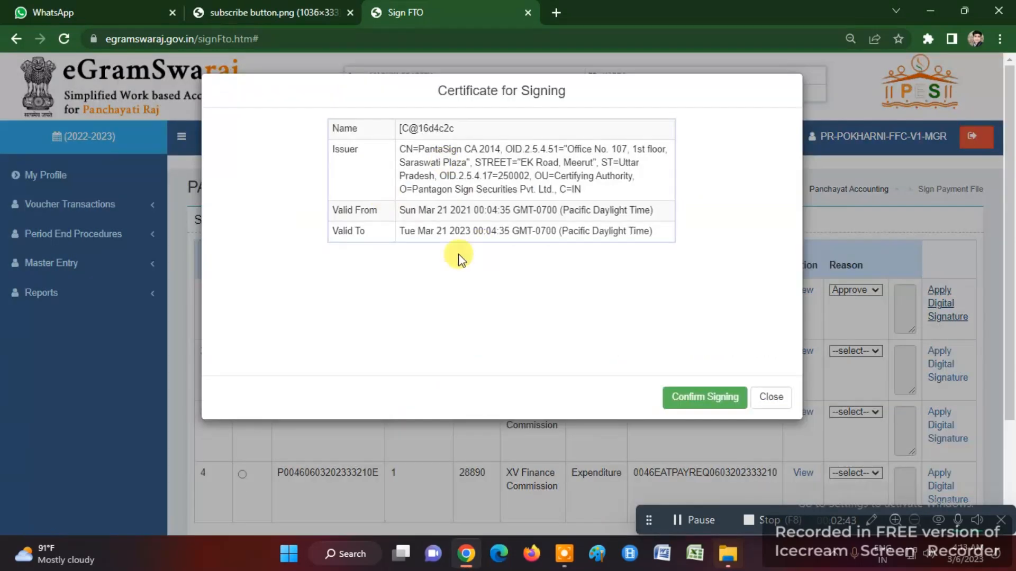
triple_click(458, 93)
click(707, 399)
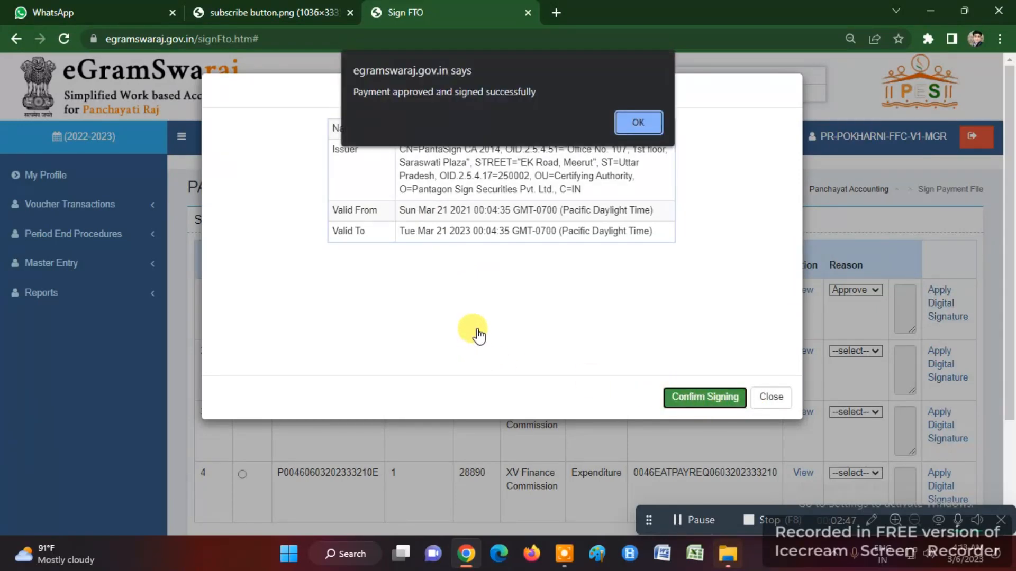
triple_click(377, 100)
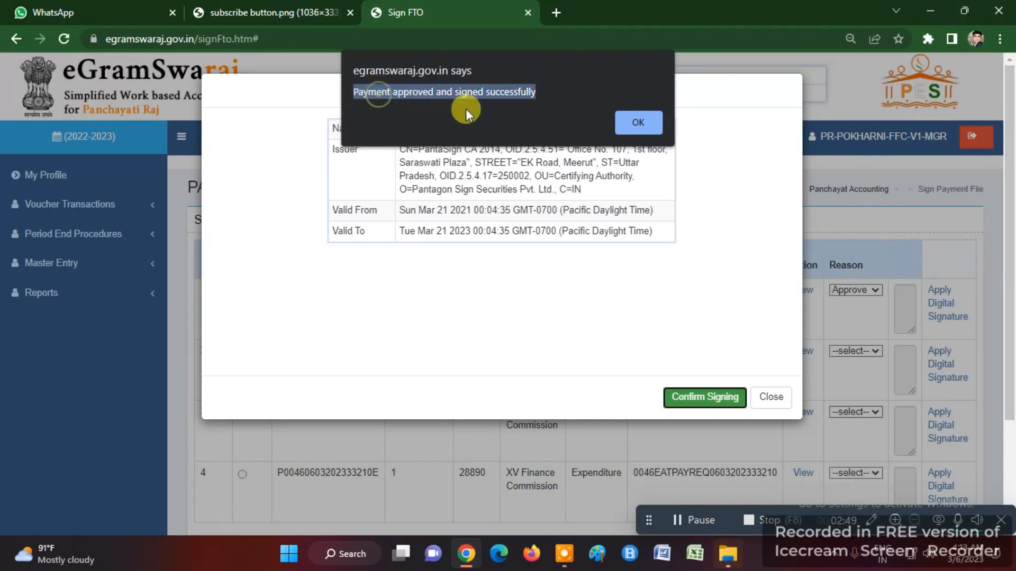
click(637, 123)
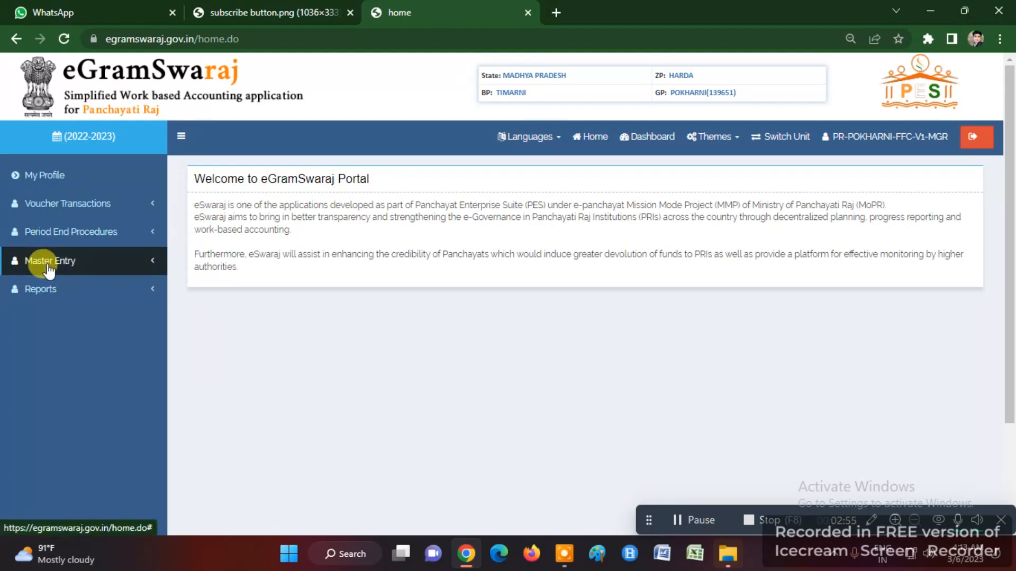
- On Sign Payment File, approve the 6325 file in row 1 and apply its digital signature
click(45, 274)
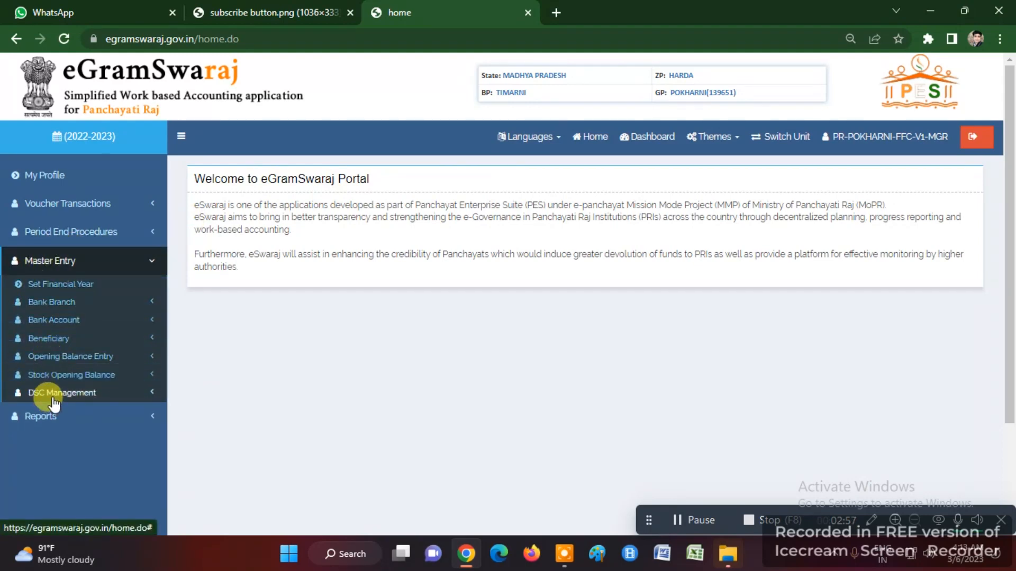
click(33, 392)
scroll(39, 405, down, 3)
click(52, 370)
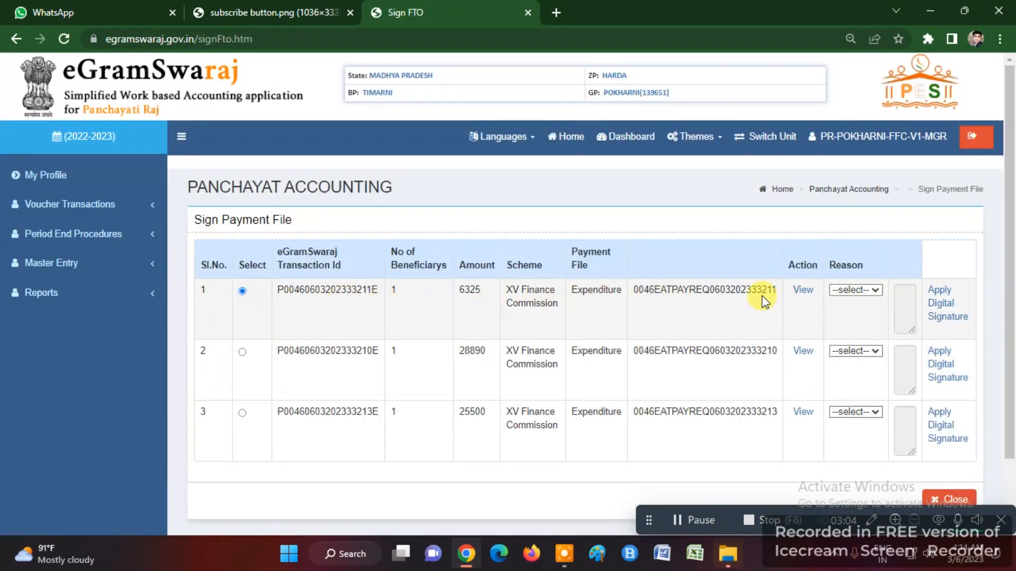
click(859, 291)
click(850, 315)
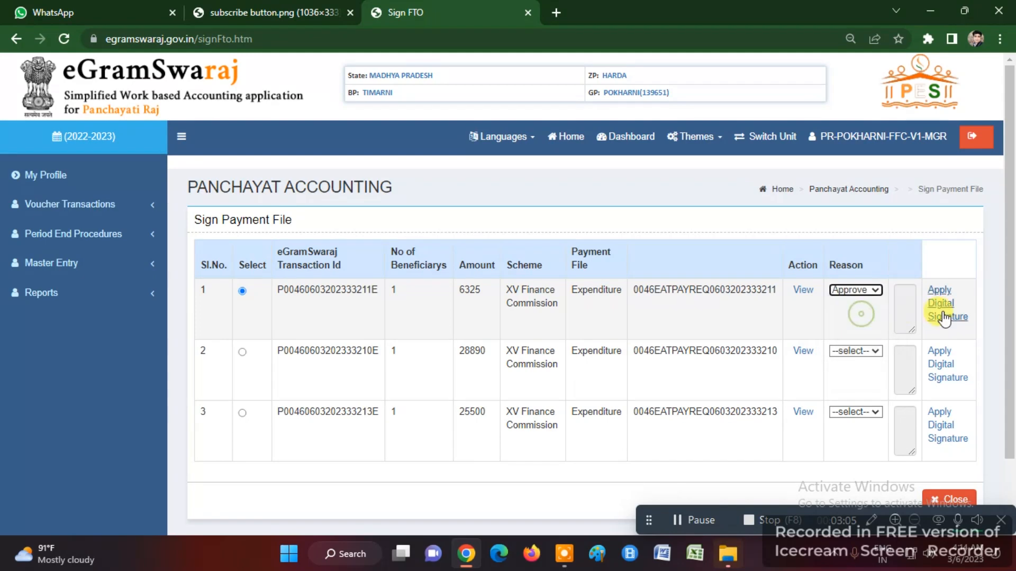
click(940, 312)
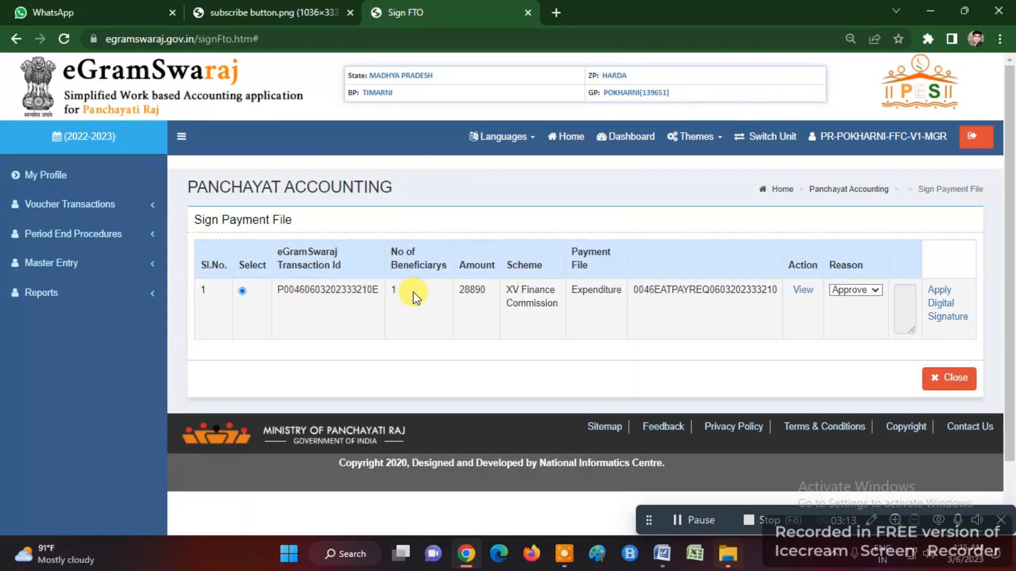
- View the voucher details behind the 28890 payment file, then close them
triple_click(244, 219)
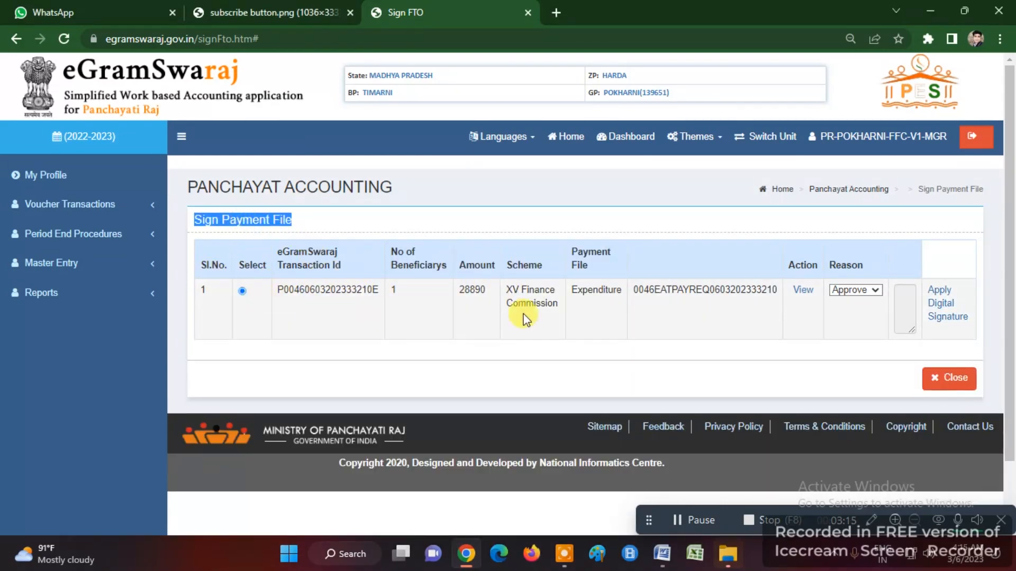
click(803, 290)
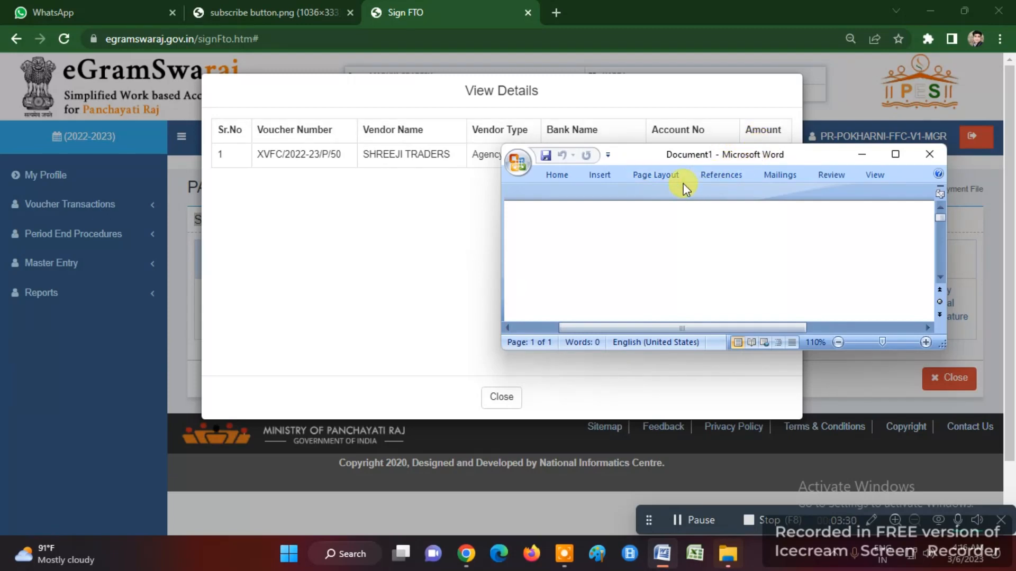
click(501, 398)
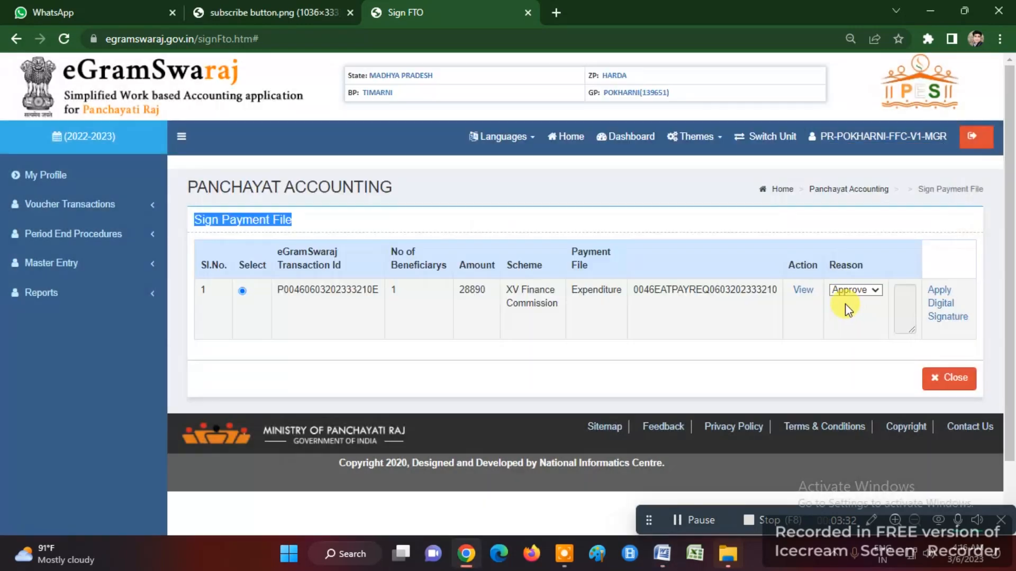
- Digitally sign the 28890 file with the token password and acknowledge the success message
click(947, 303)
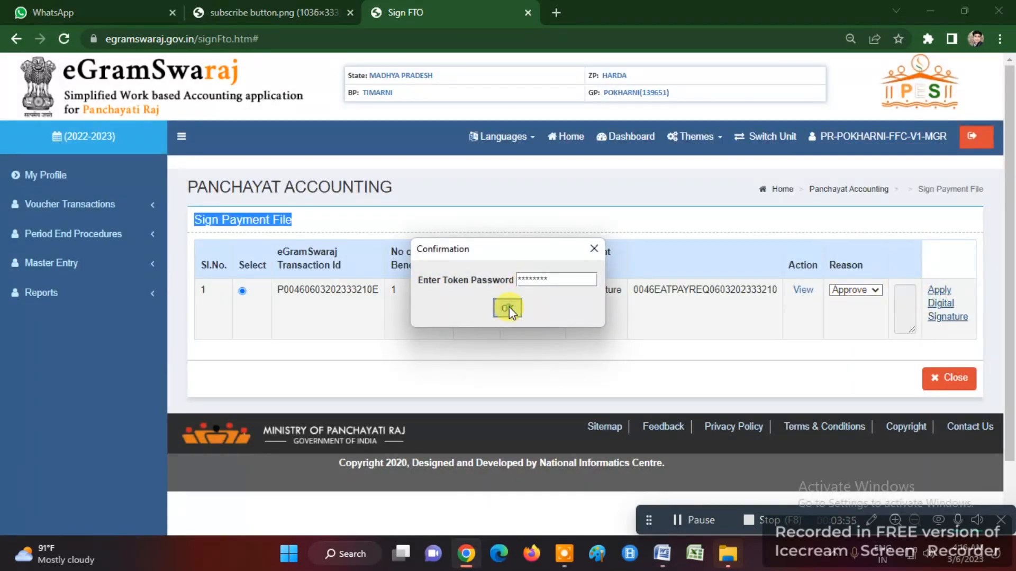
click(508, 308)
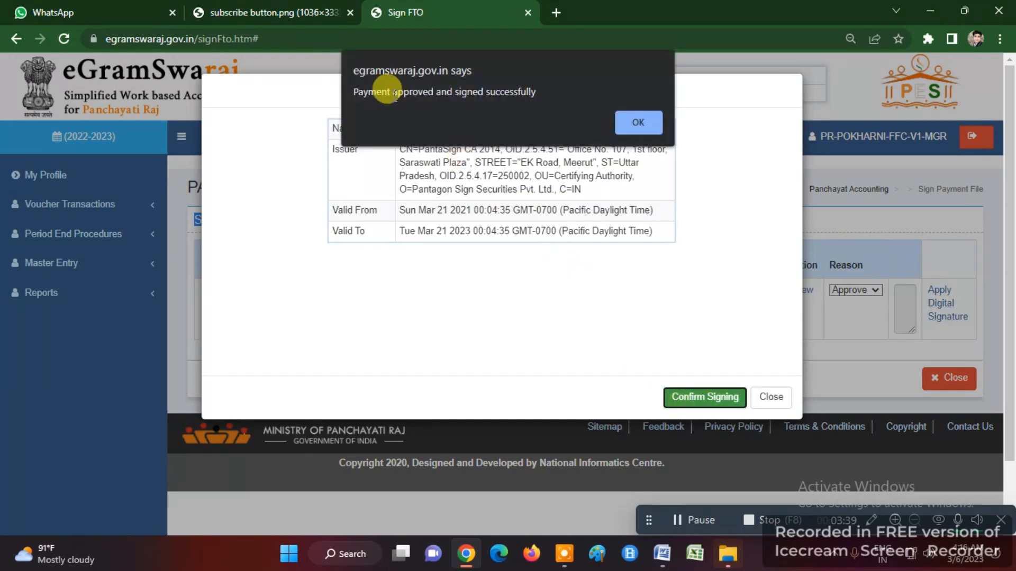
triple_click(394, 95)
click(638, 119)
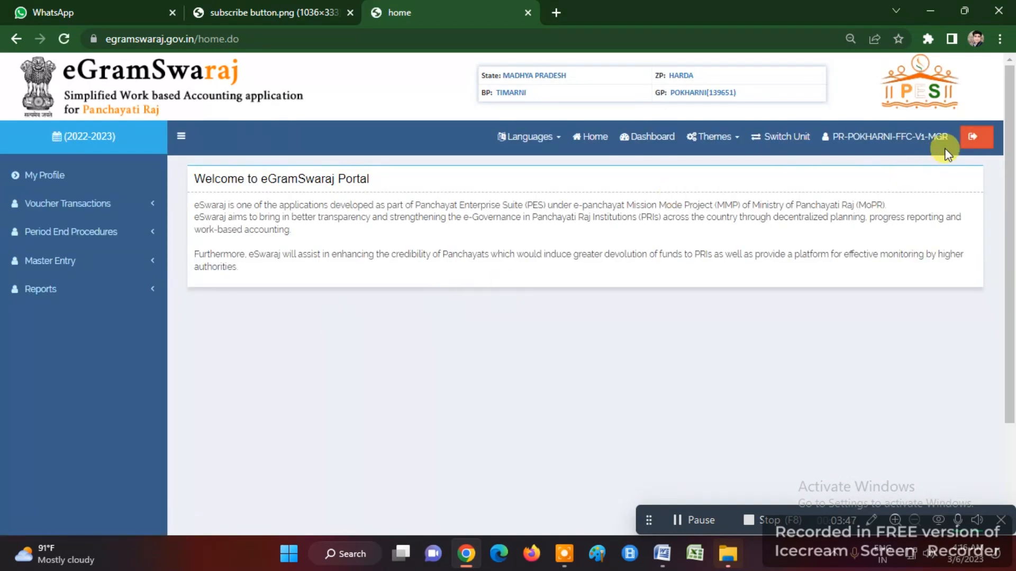
- Log out and sign back in with the checker credentials
click(972, 138)
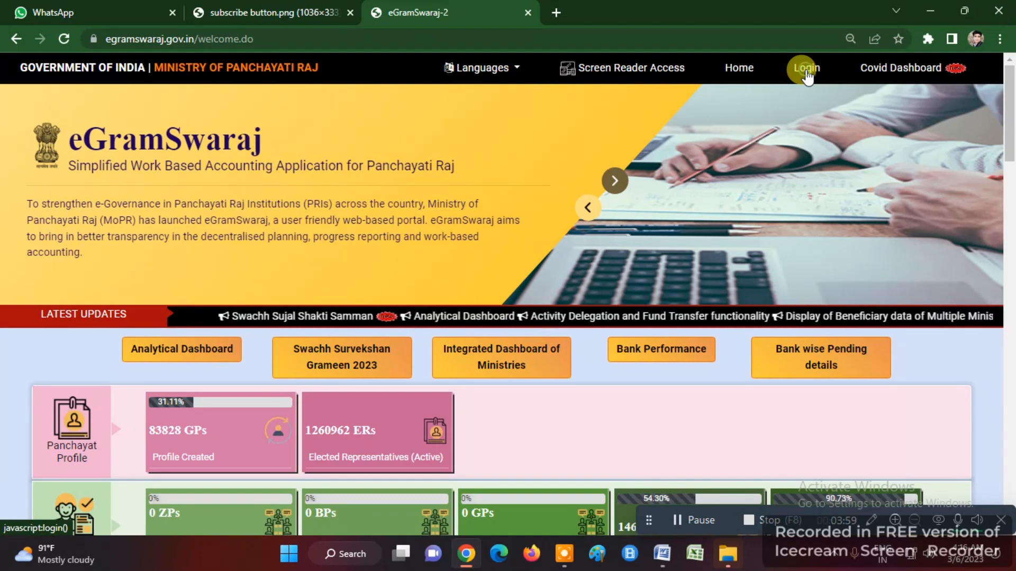
click(806, 68)
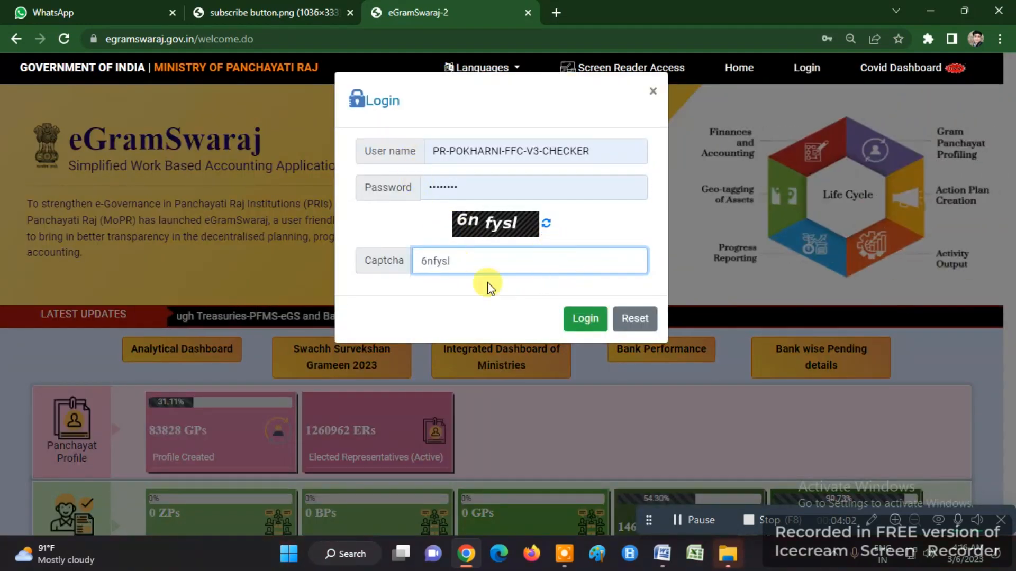
click(583, 322)
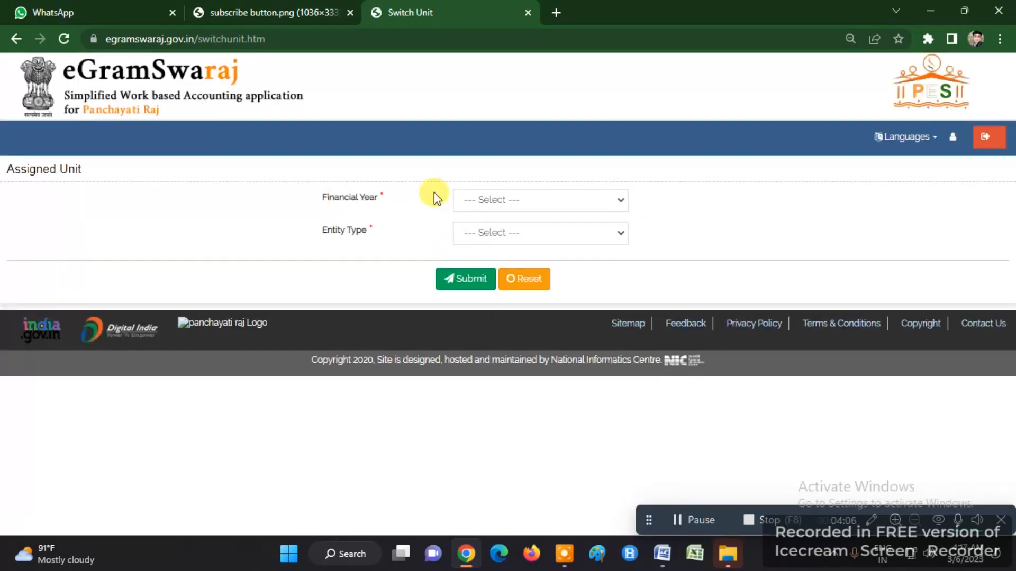
- Choose financial year 2022-2023 for the assigned Pokharni gram panchayat unit
click(476, 200)
click(491, 430)
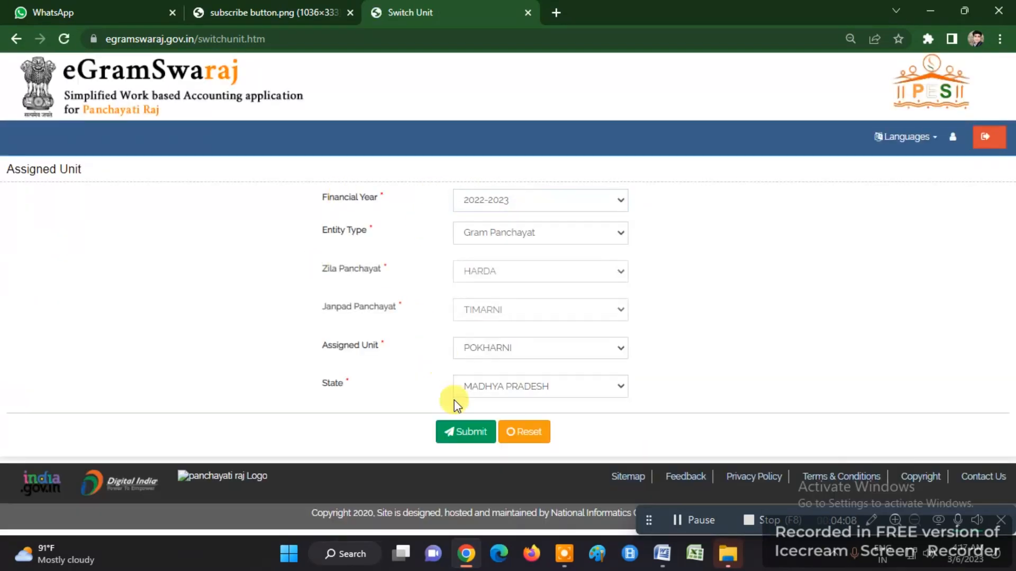
click(462, 432)
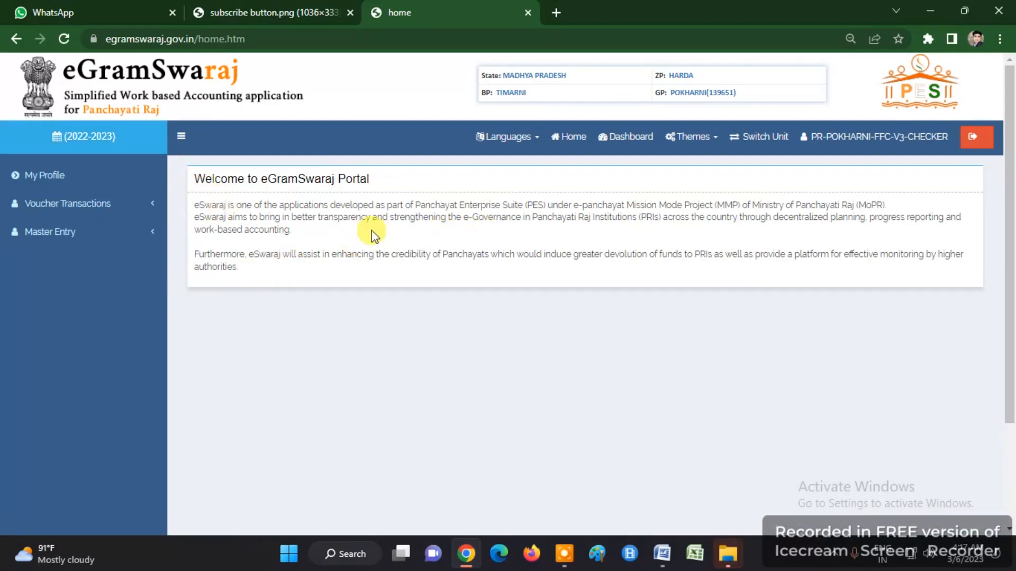
- Open Sign Payment File and set the 40000 file's Reason to Approve
click(55, 238)
click(50, 256)
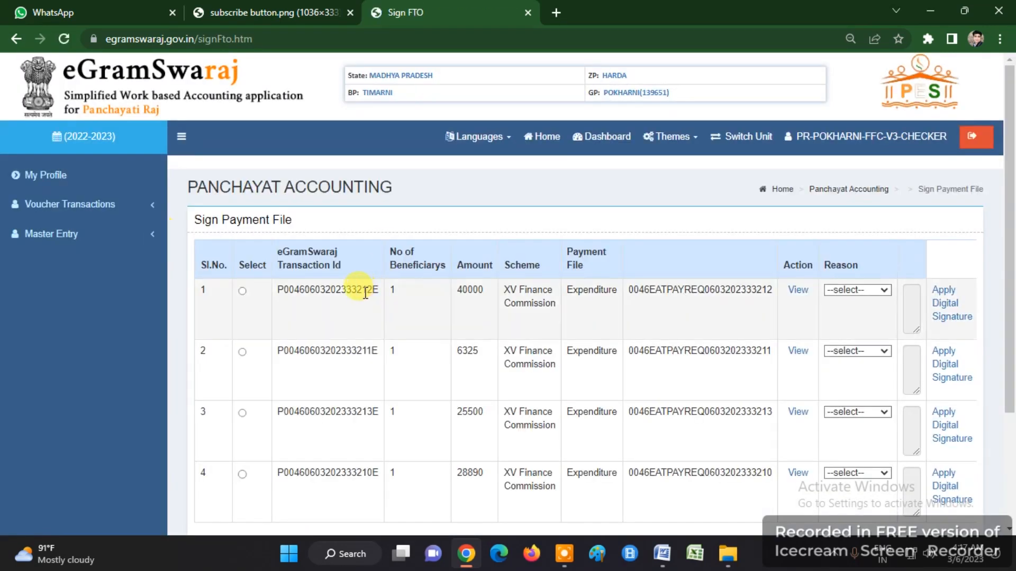
click(246, 170)
triple_click(239, 190)
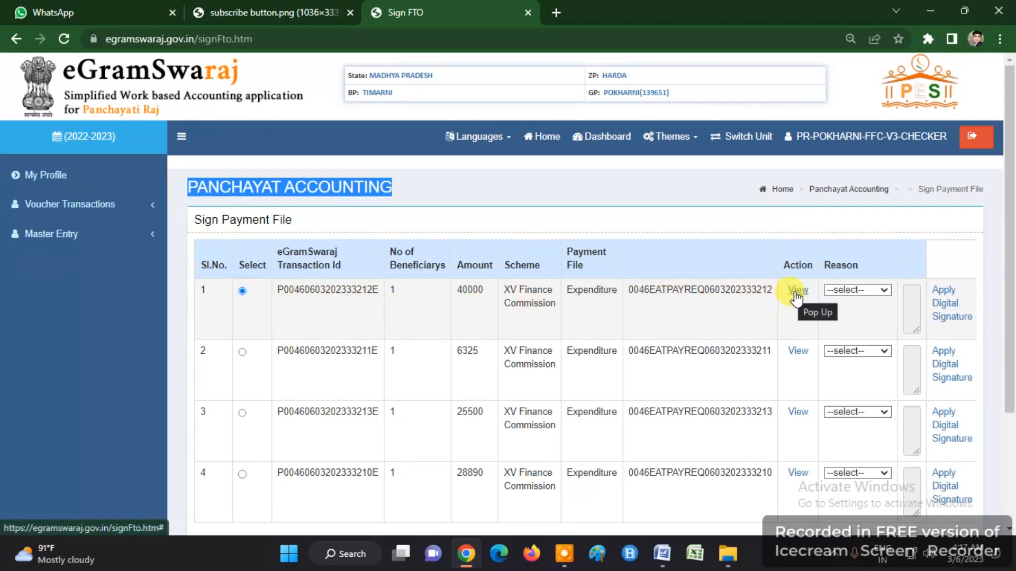
click(846, 290)
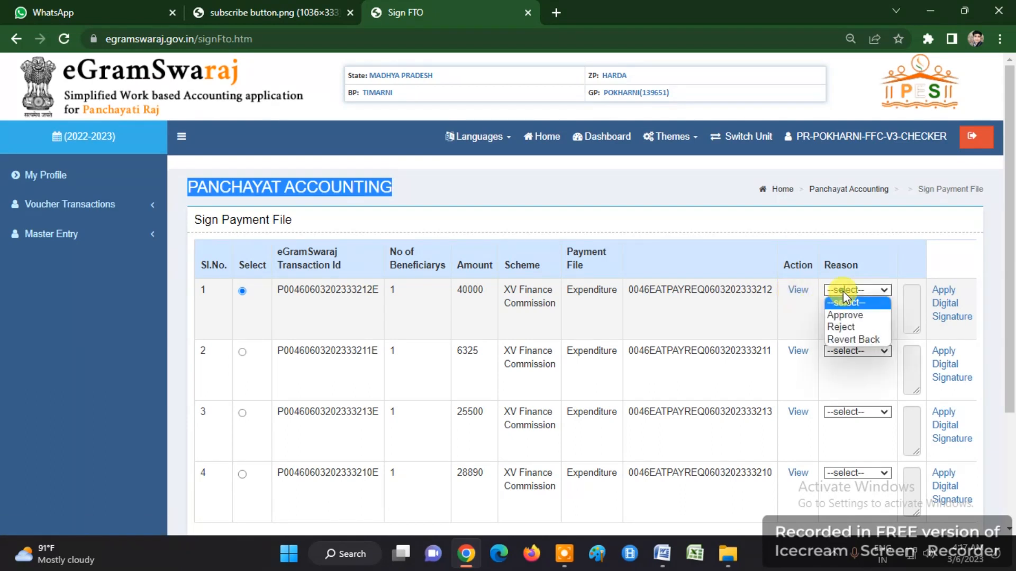
click(845, 312)
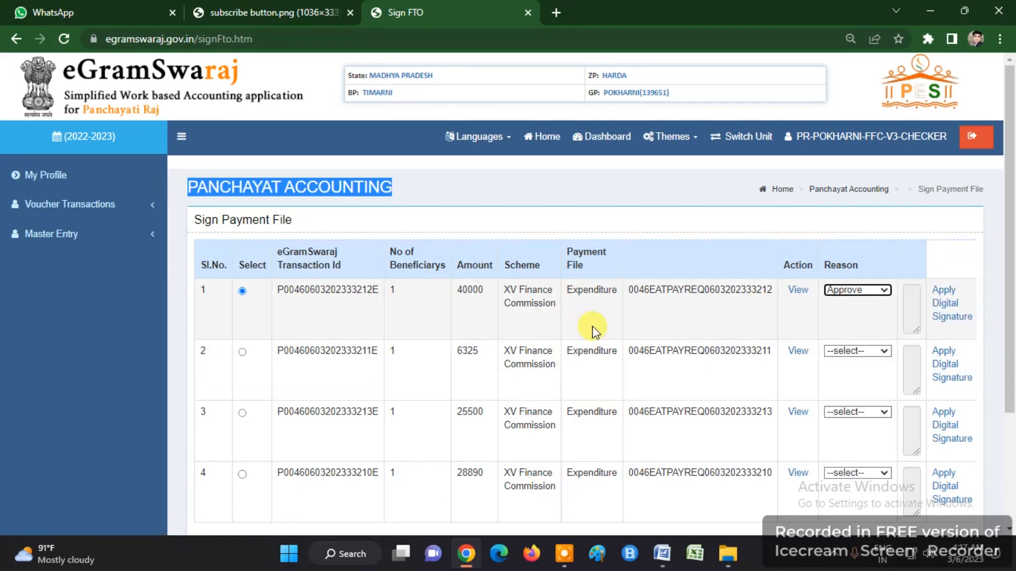
- Attempt to sign the 40000 file, dismiss the Decryption Failed error, and retry signing
click(947, 309)
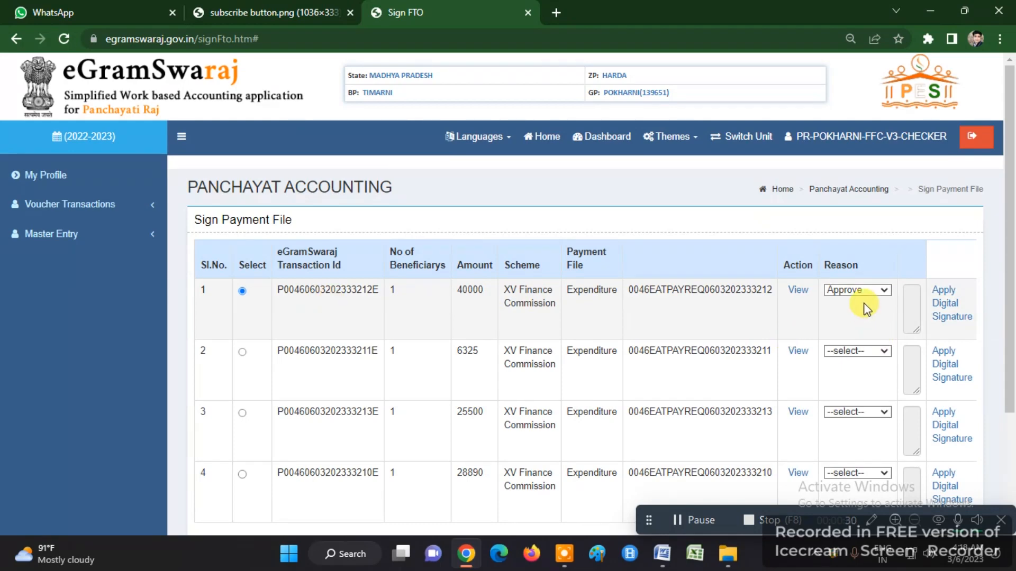
click(943, 309)
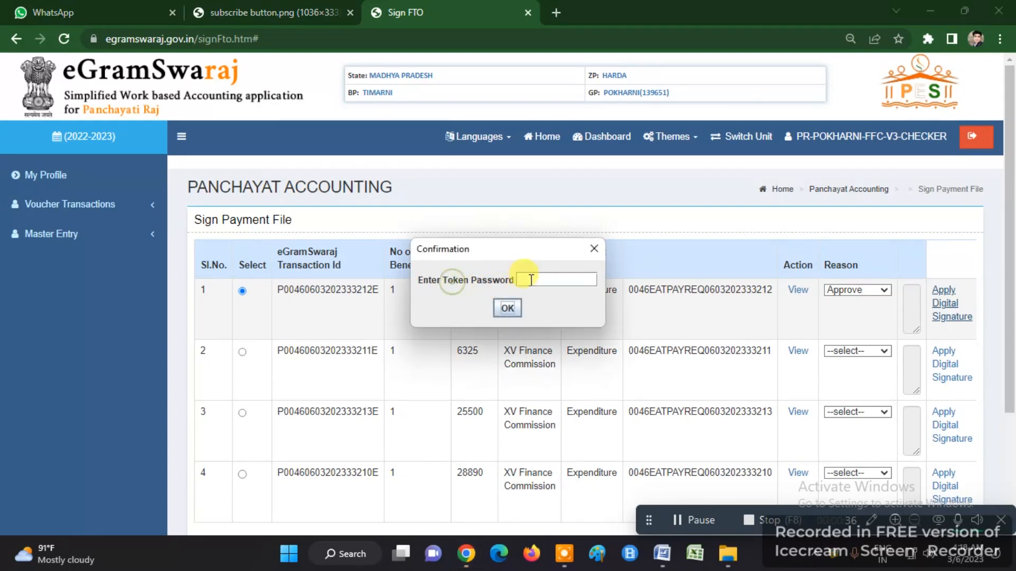
click(544, 281)
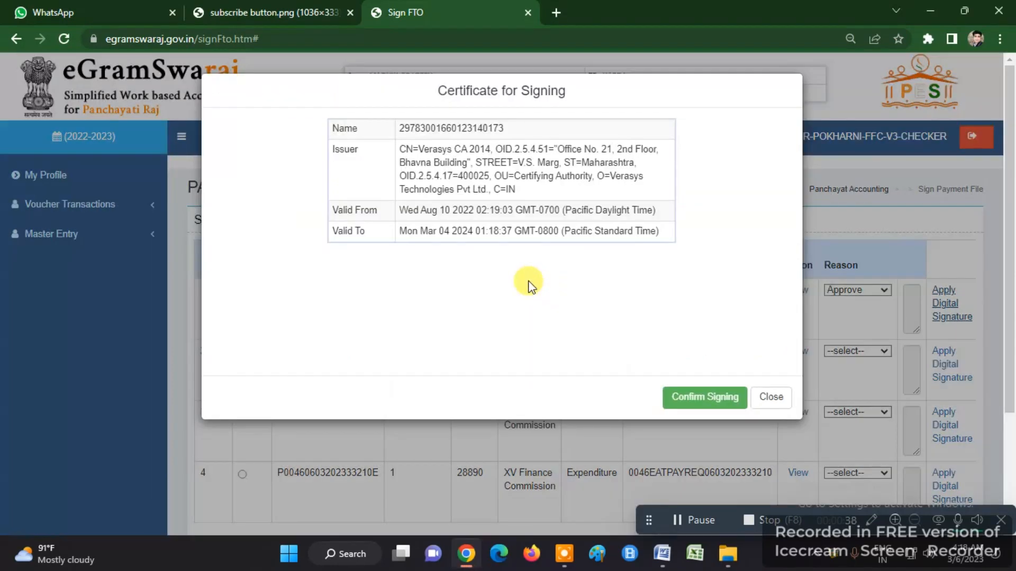
click(701, 402)
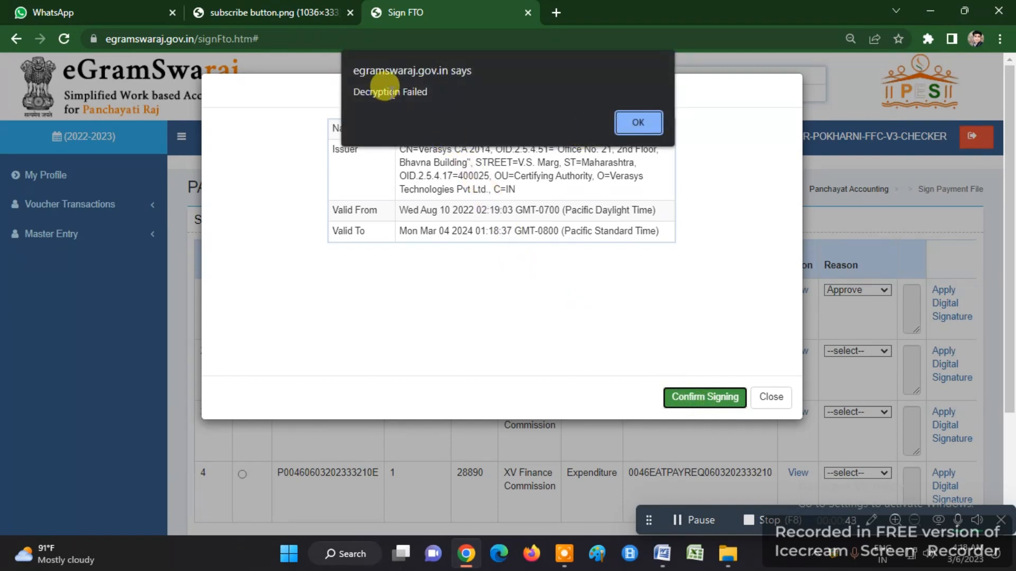
double_click(394, 93)
click(640, 124)
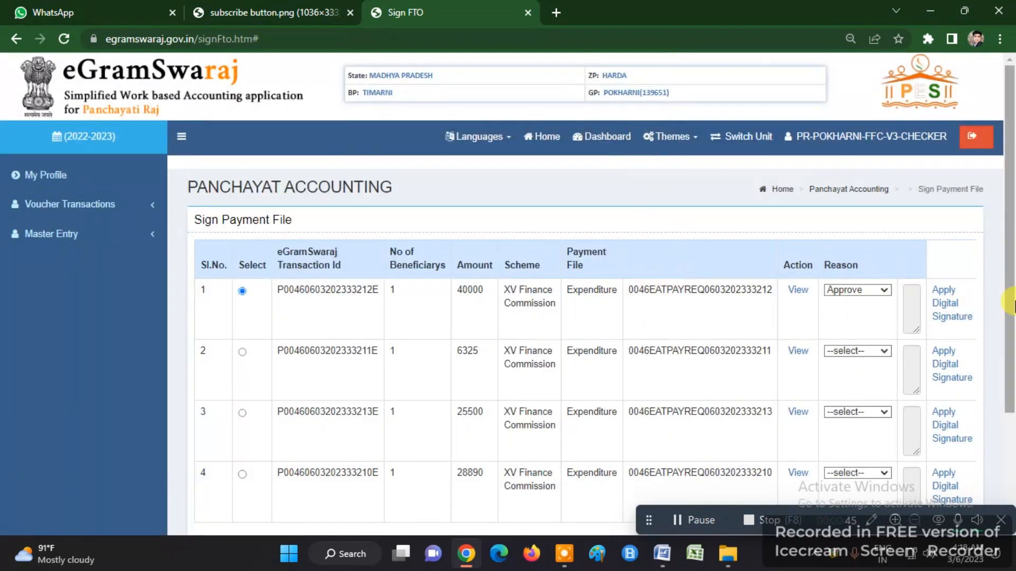
click(944, 310)
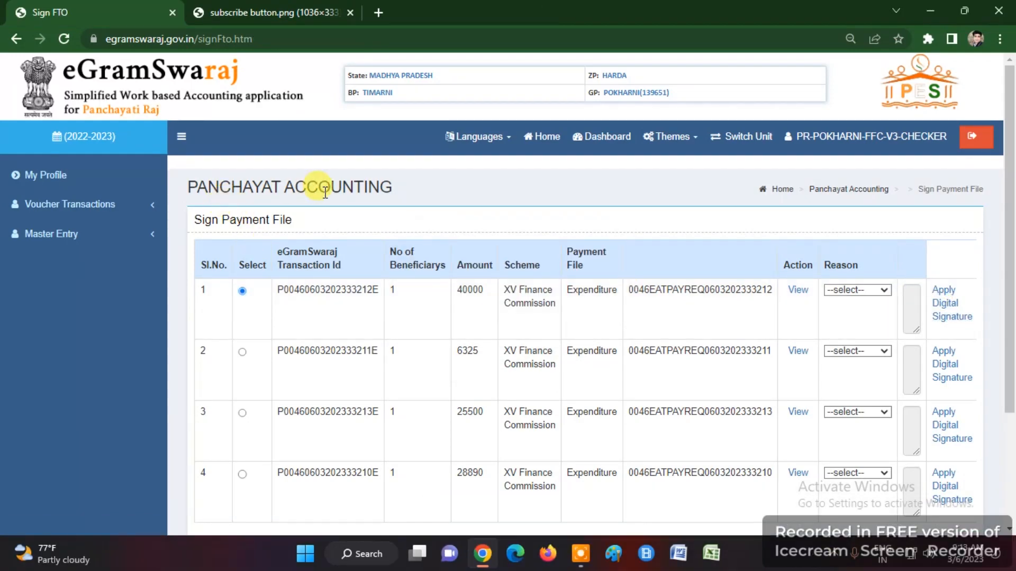
- Approve the 40000 payment file again and start its digital signature
triple_click(257, 189)
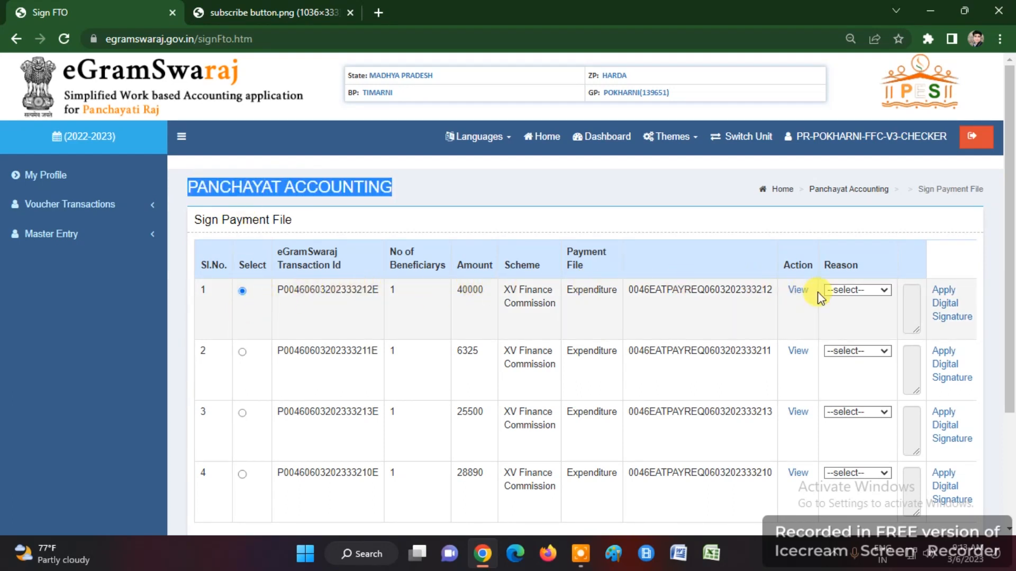
click(854, 290)
click(849, 316)
click(945, 304)
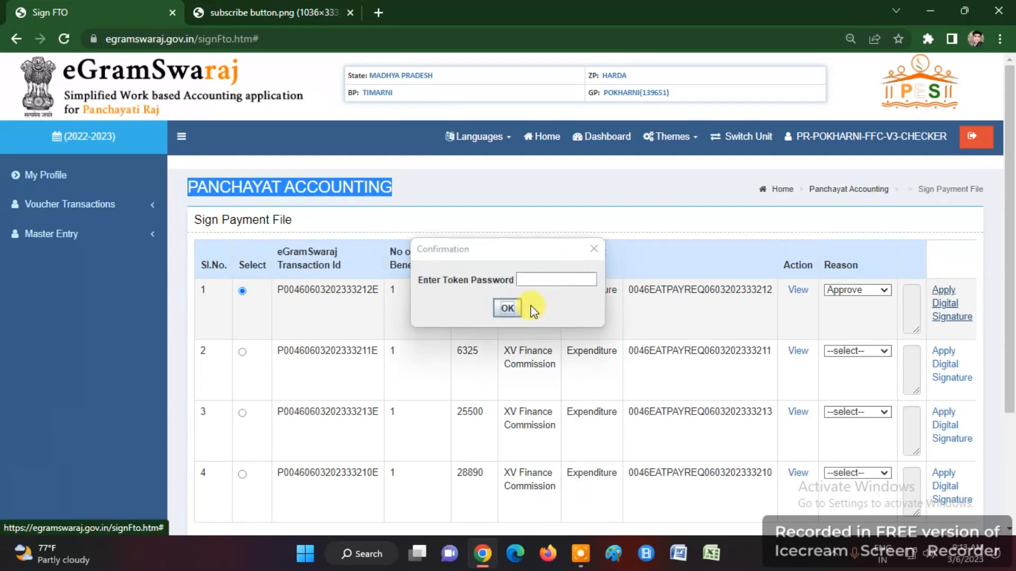
- Re-enter the token password after an incorrect PIN, confirm signing, and dismiss the success message
click(522, 280)
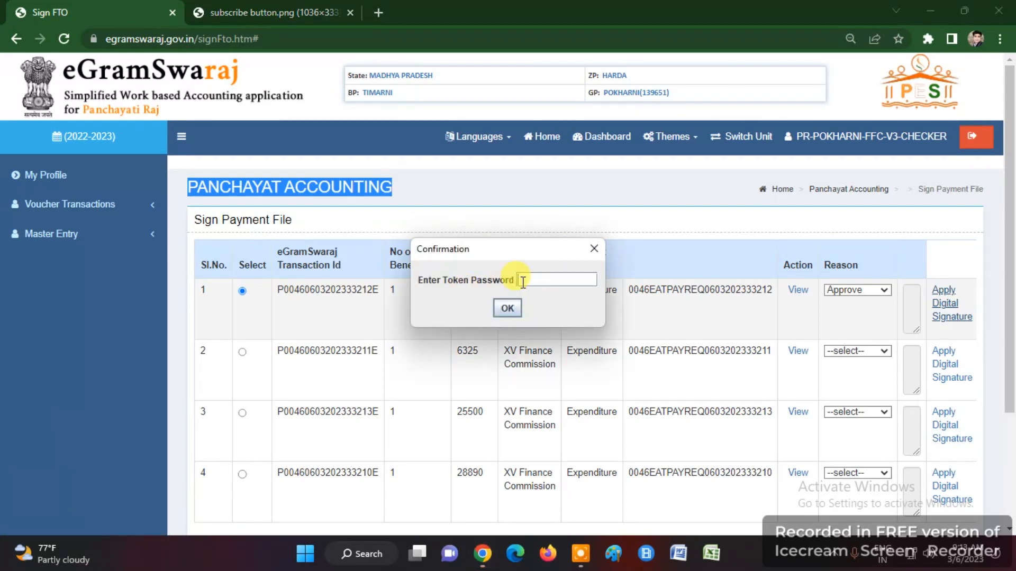
text(********)
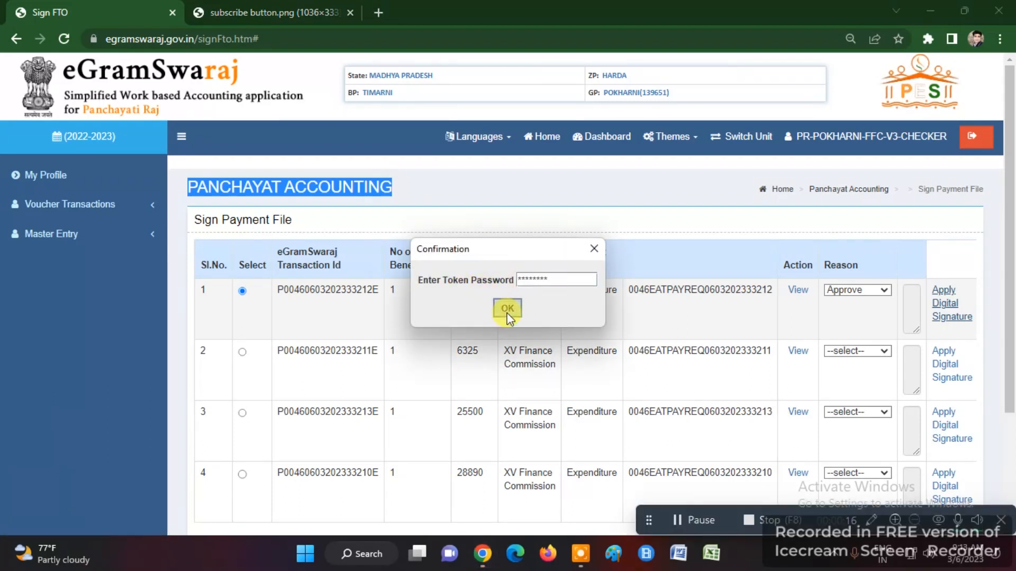
click(507, 311)
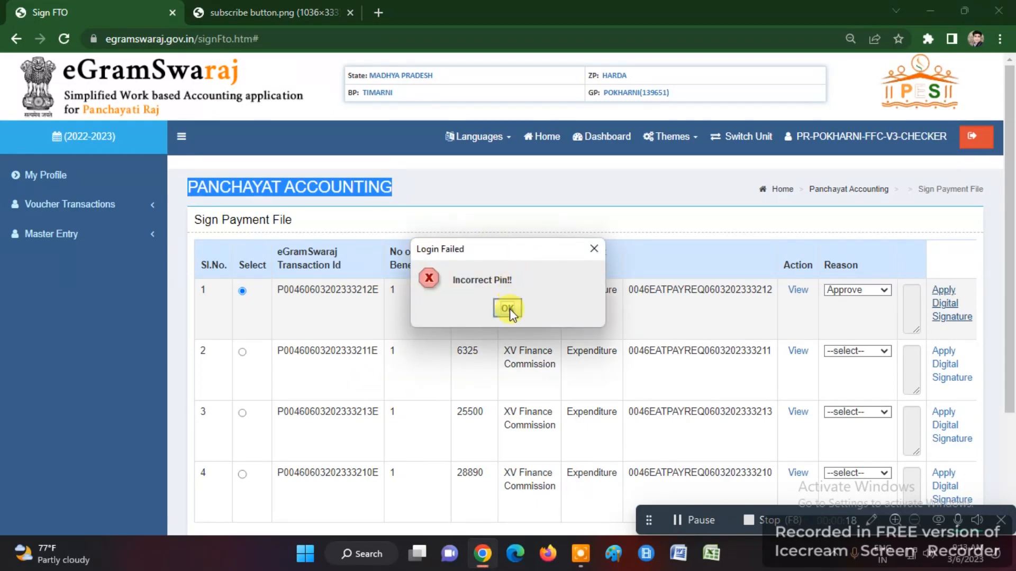
click(510, 309)
text(********)
click(510, 310)
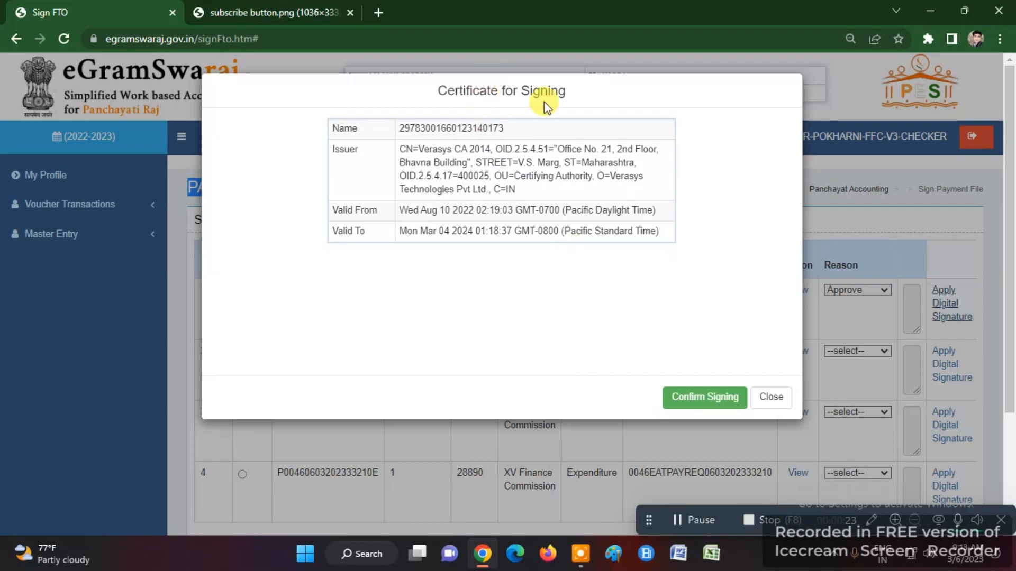
click(693, 397)
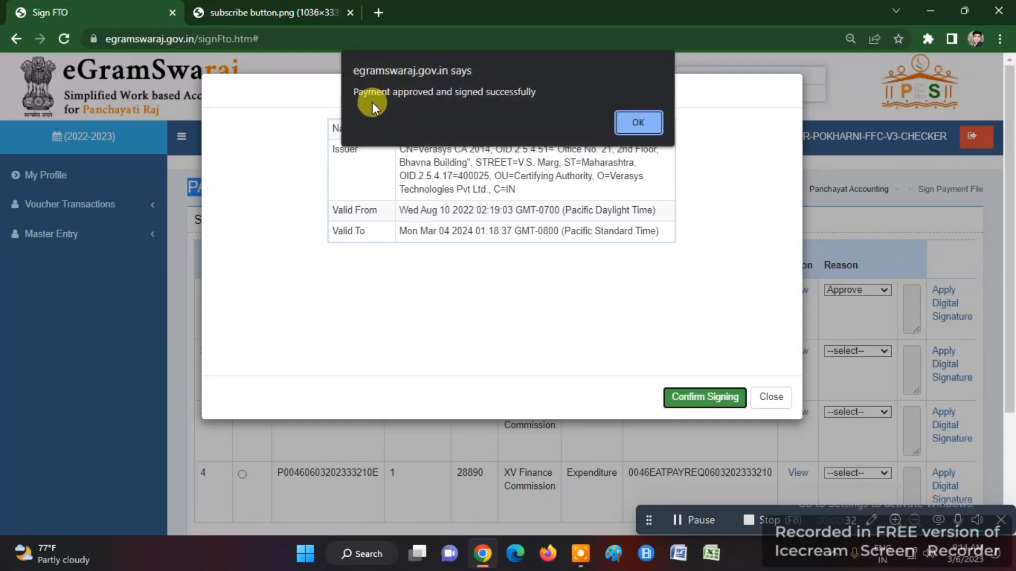
drag(354, 93, 535, 96)
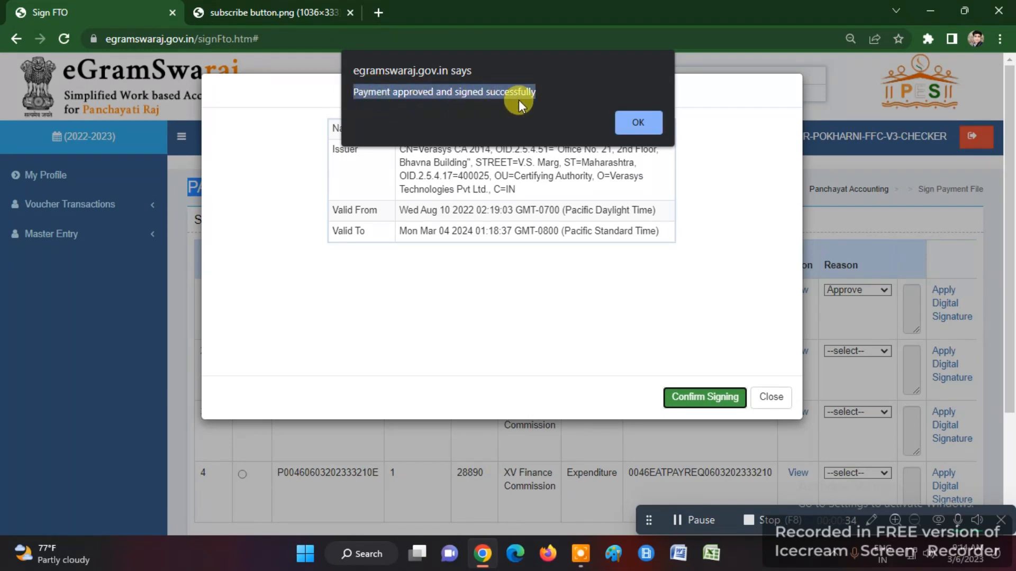
click(633, 121)
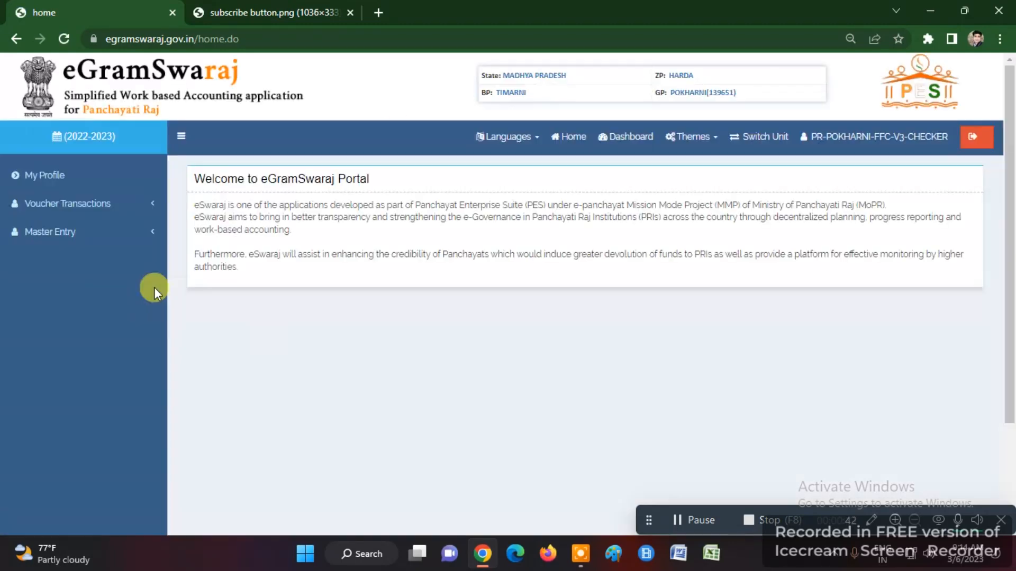
- On Sign Payment File, select the 6325 file in row 1 and set Reason to Approve
click(46, 234)
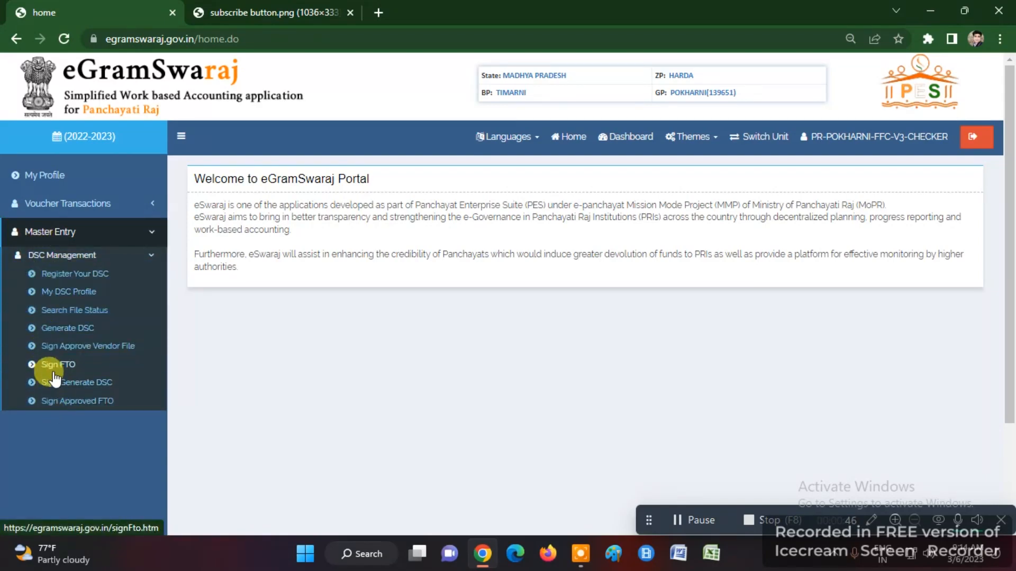
click(52, 365)
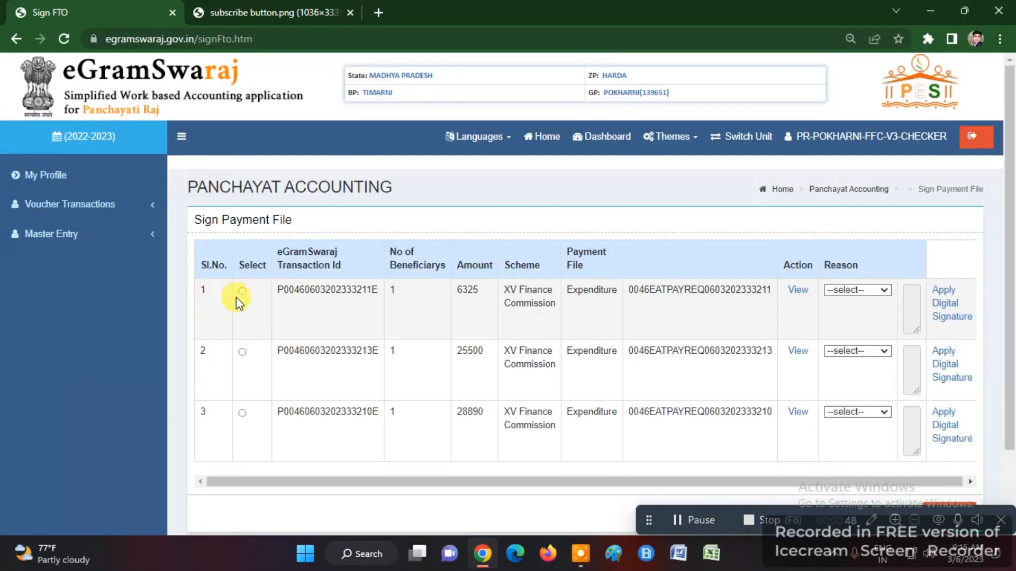
click(239, 294)
click(875, 290)
click(859, 313)
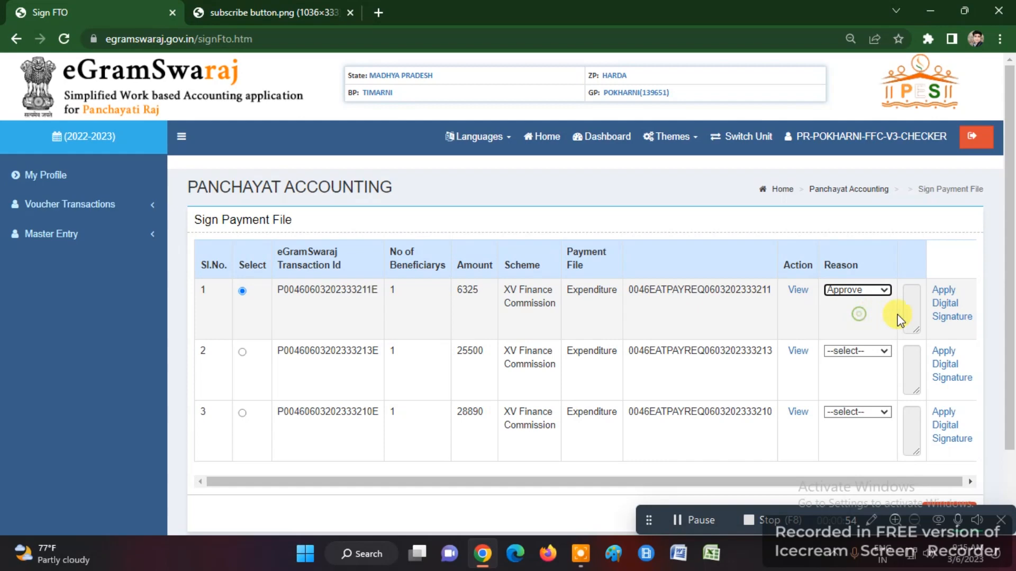
- Sign the 6325 file with the token password, dismiss the decryption warning and acknowledge success
click(946, 313)
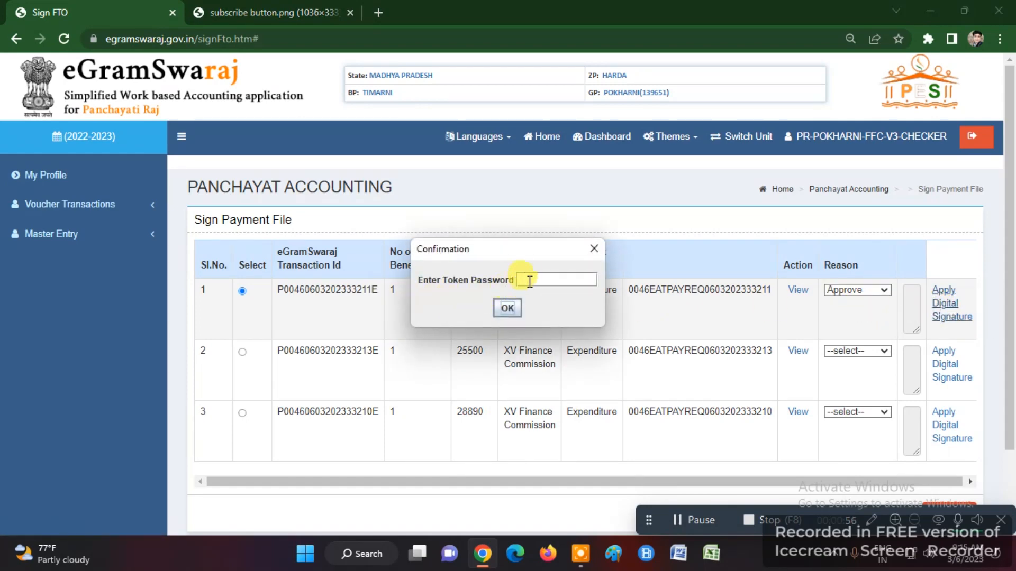
click(507, 309)
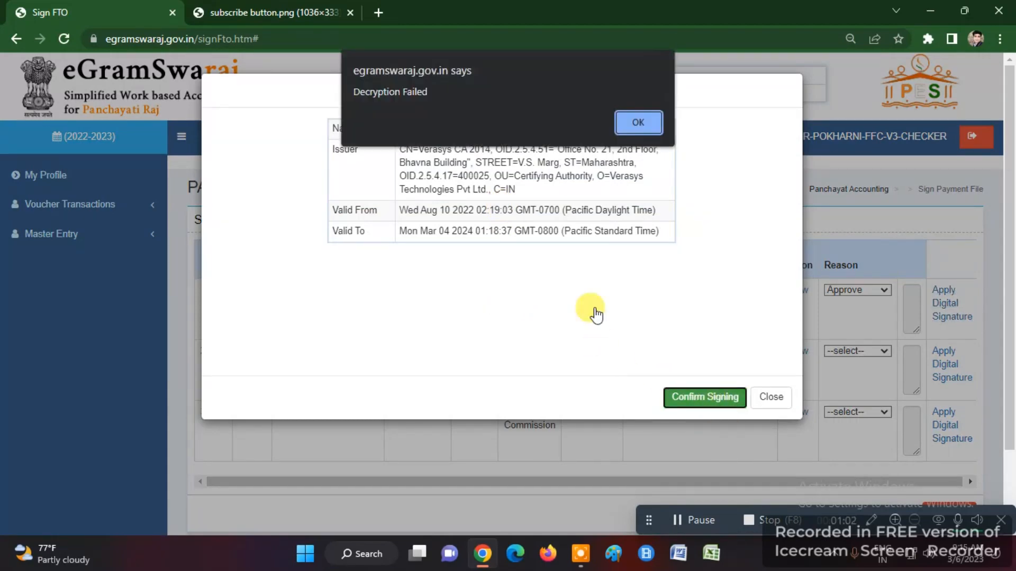
click(639, 127)
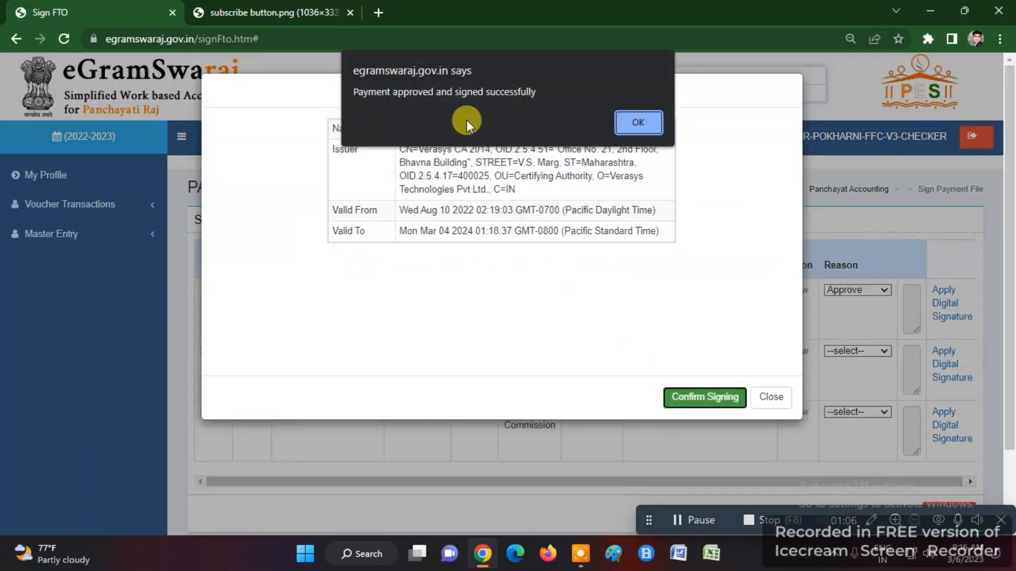
triple_click(367, 106)
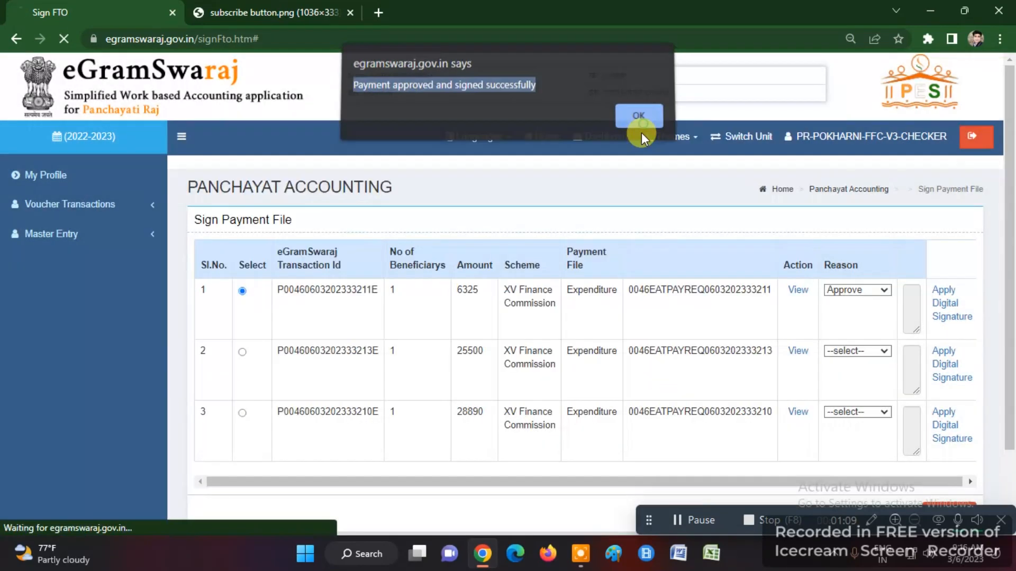
click(641, 128)
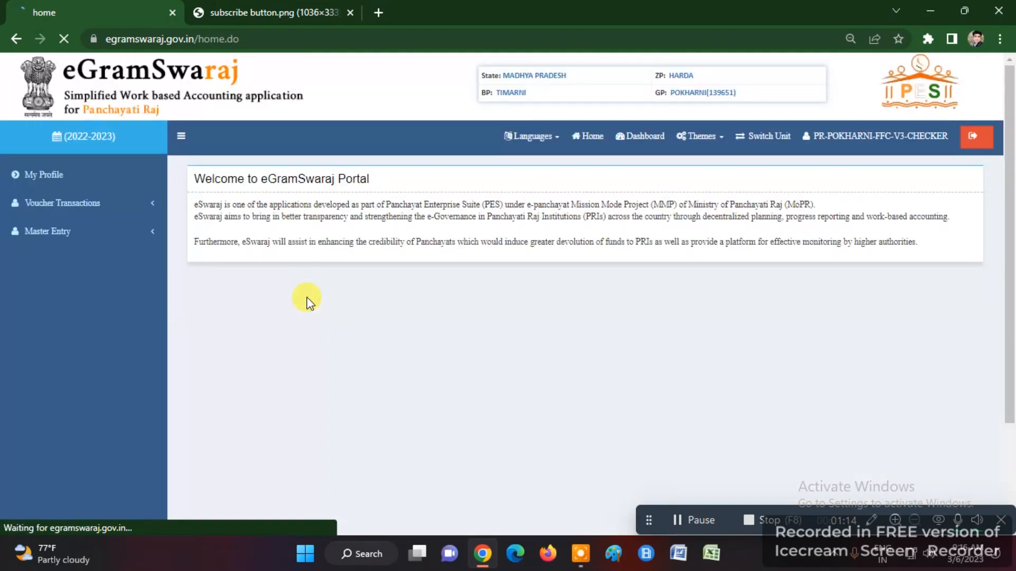
- Open the Payment Voucher PFMS status list and check that rows 1-2 show Credited
click(98, 207)
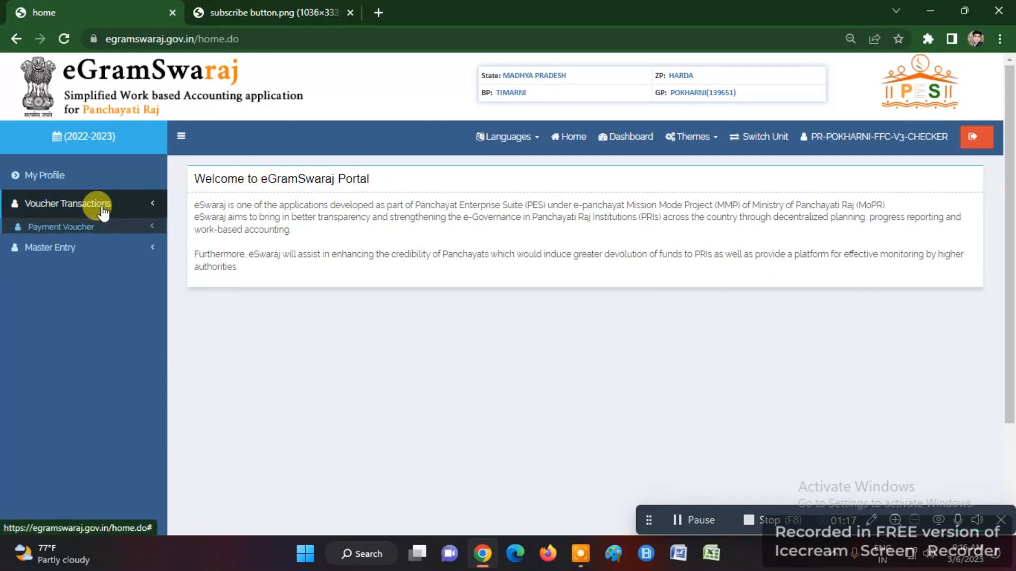
click(61, 227)
click(68, 244)
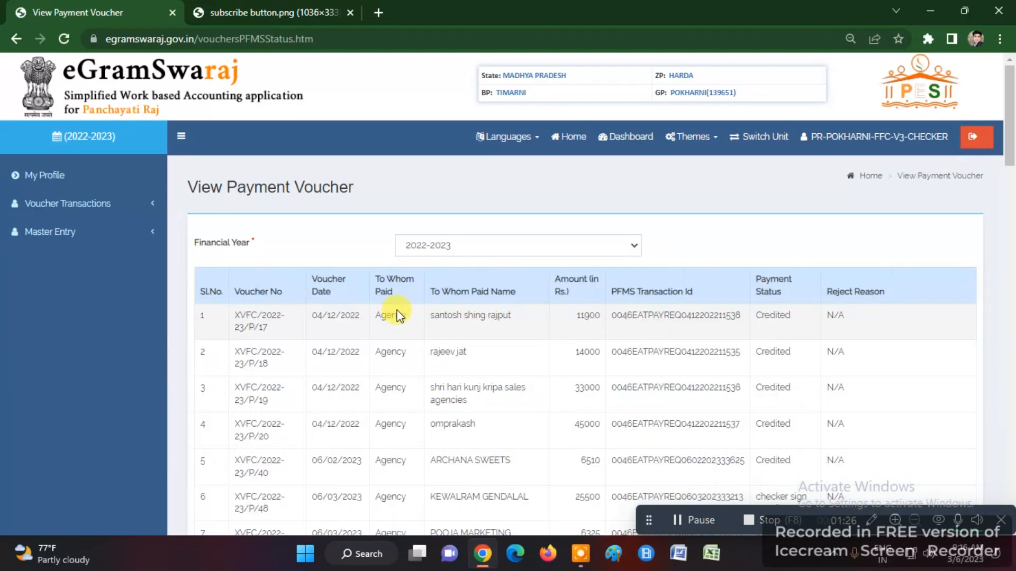
double_click(771, 316)
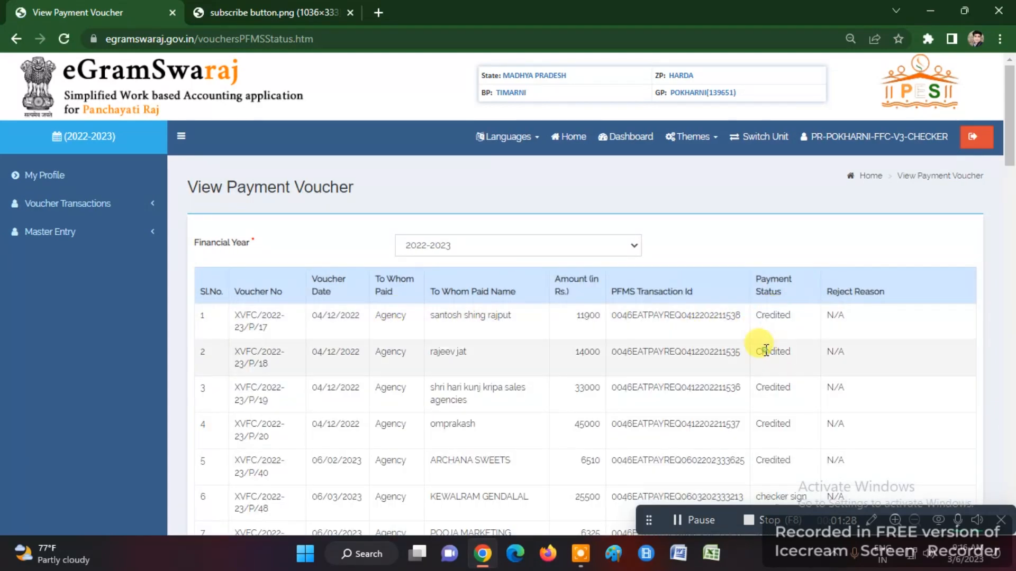
double_click(767, 352)
- Check rows 6-10: row 6 checker sign pending, rows 7 and 9 Initiated, row 10 Credited
scroll(758, 328, down, 4)
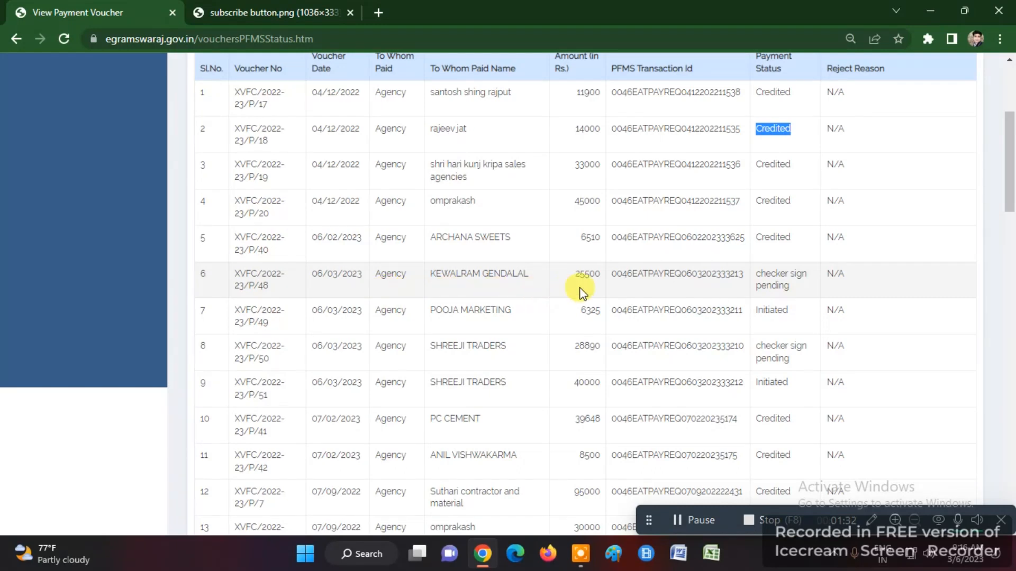
click(782, 274)
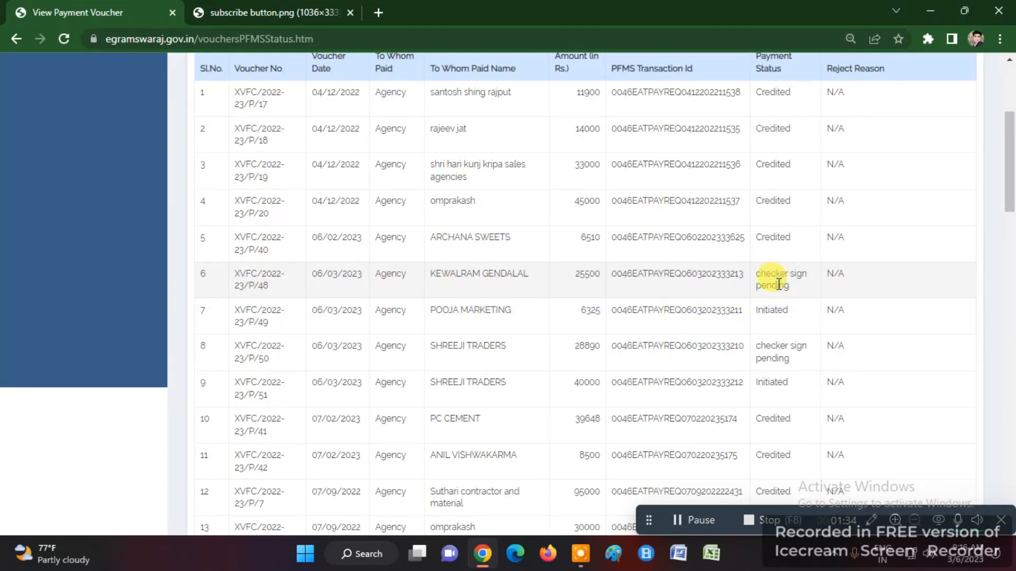
triple_click(772, 283)
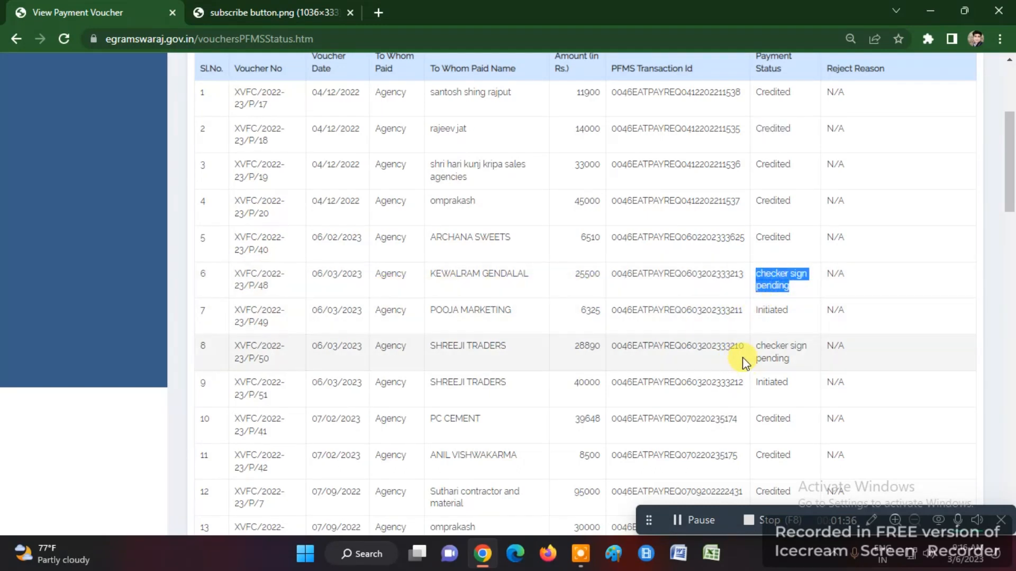
scroll(738, 355, down, 1)
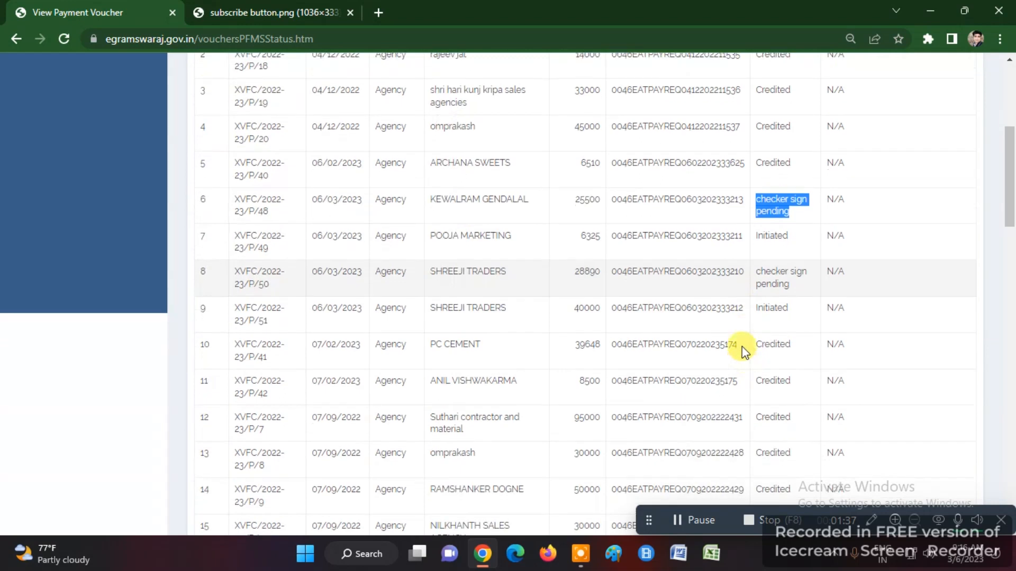
double_click(781, 233)
scroll(748, 243, down, 2)
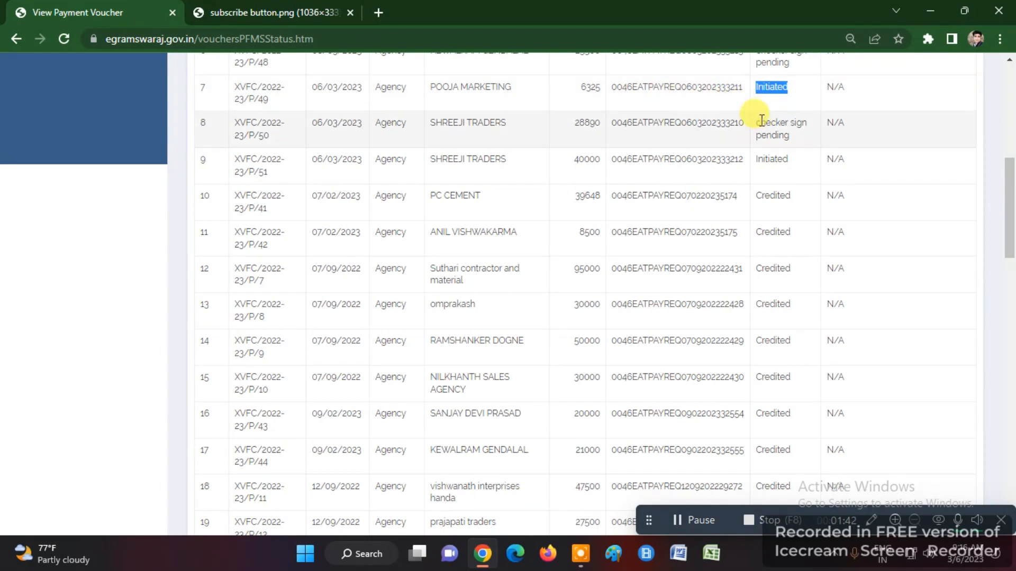
double_click(770, 160)
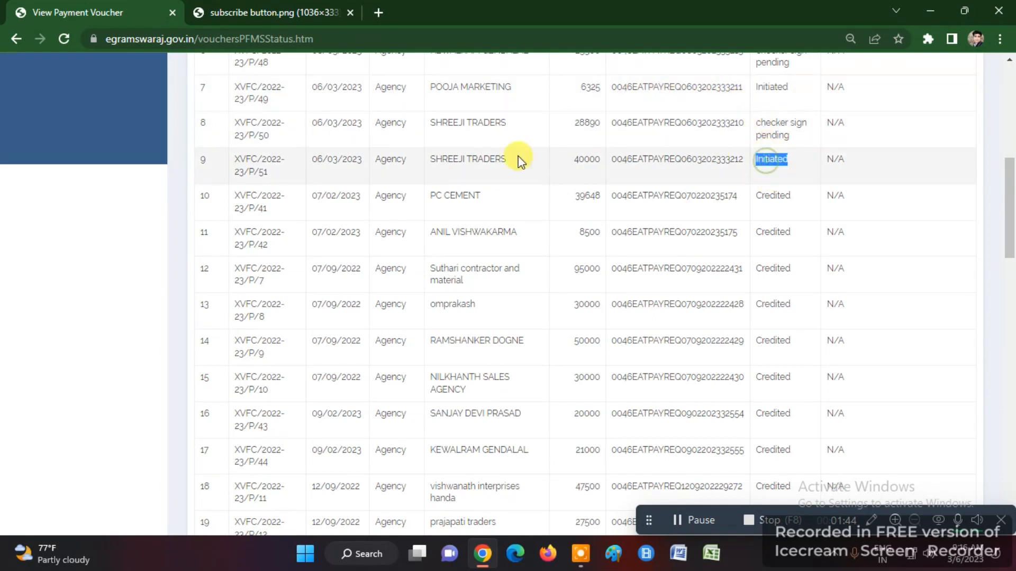
click(431, 166)
triple_click(449, 161)
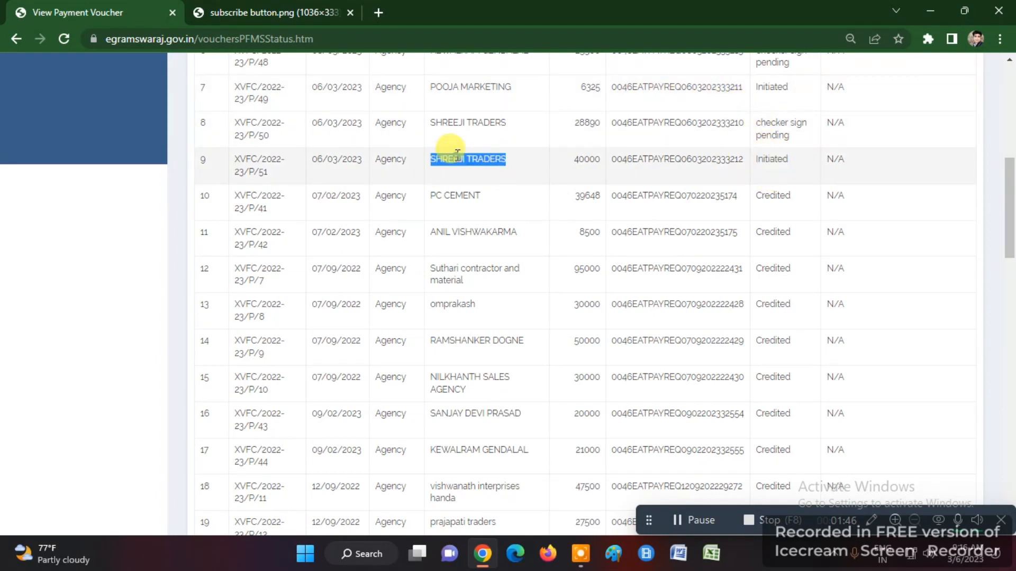
double_click(765, 160)
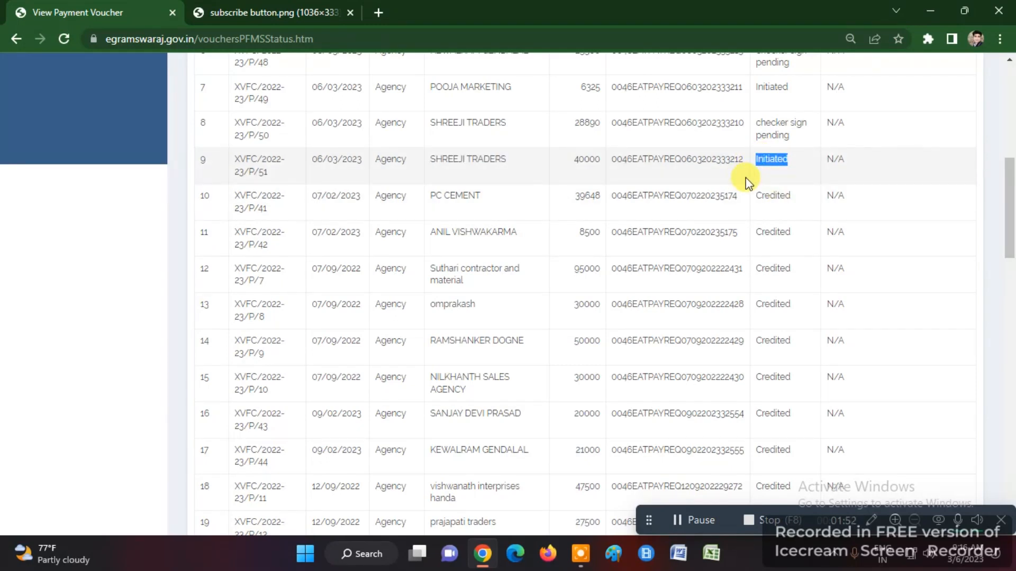
double_click(767, 198)
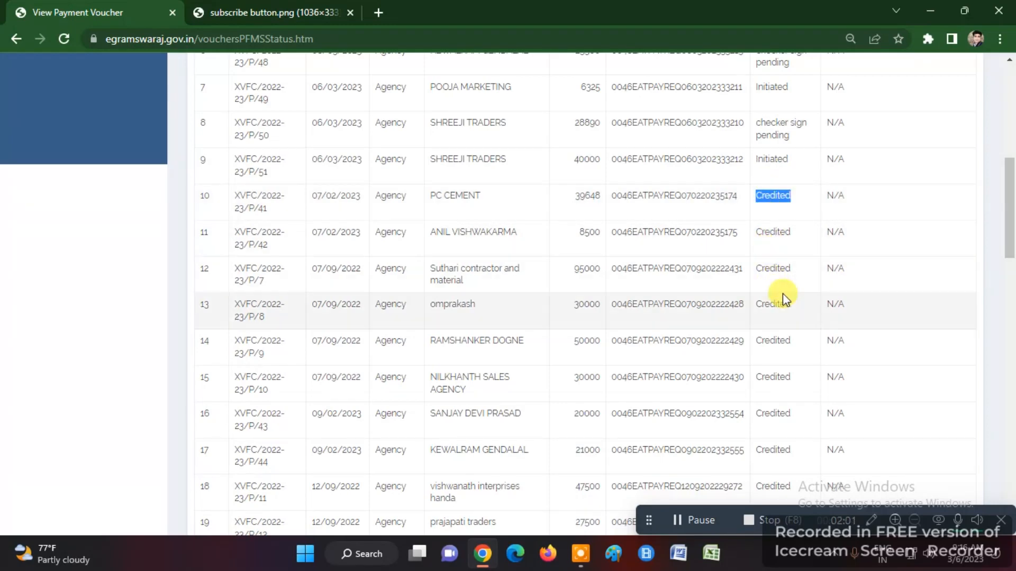
- Scroll further through the voucher list and recheck the Initiated payment status
scroll(783, 299, down, 12)
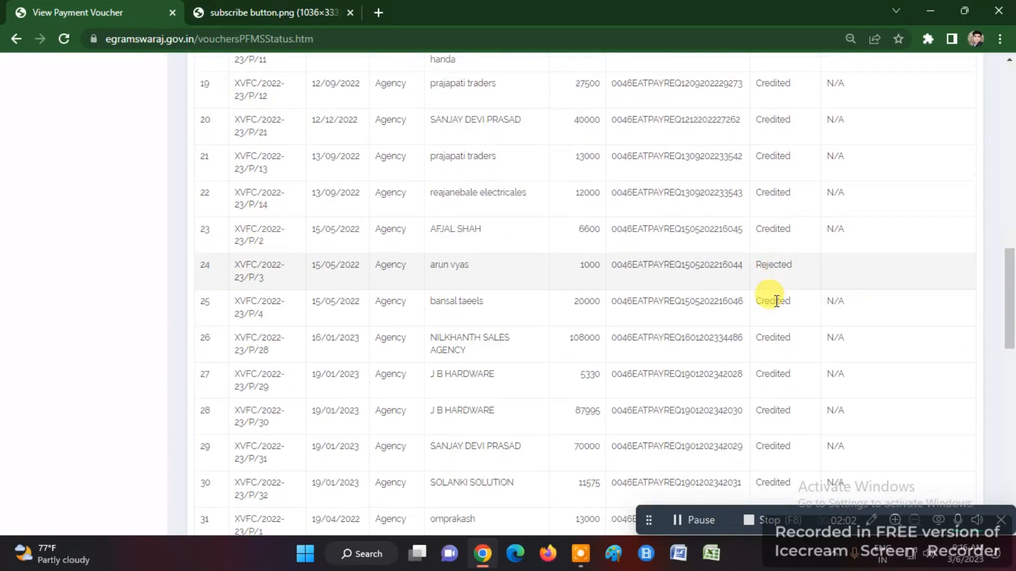
scroll(776, 300, down, 8)
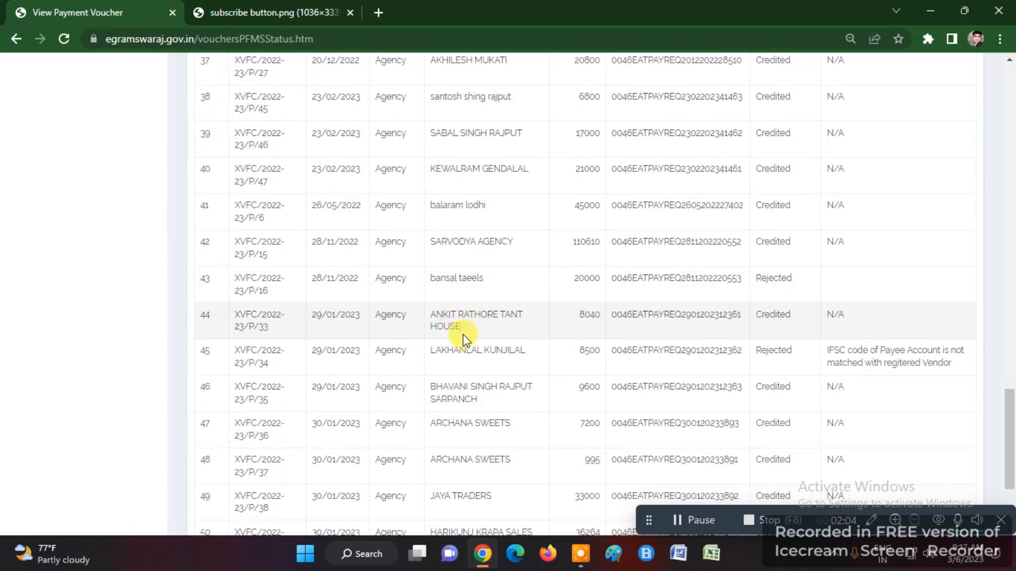
scroll(465, 336, down, 3)
scroll(402, 337, up, 20)
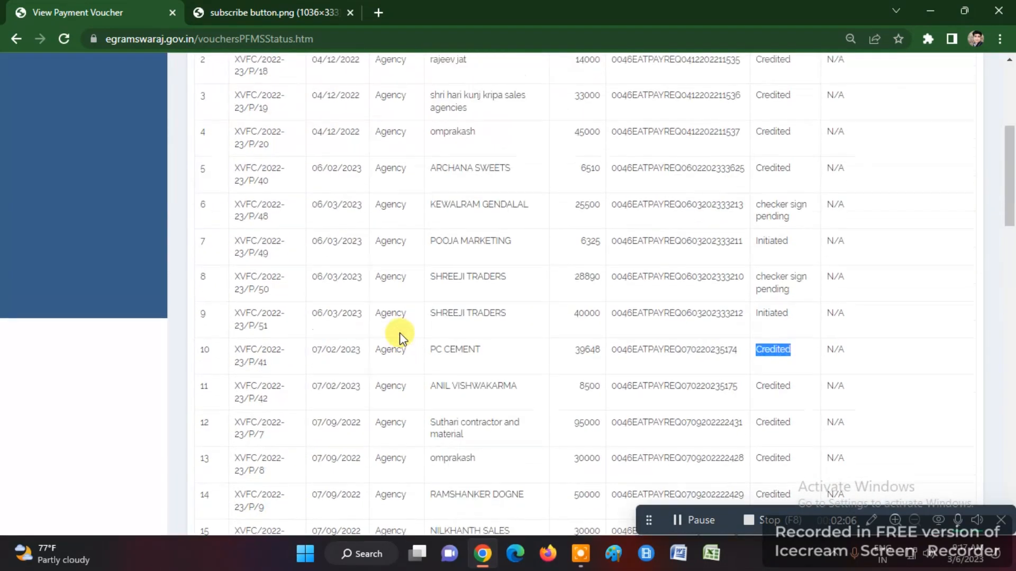
scroll(825, 453, down, 7)
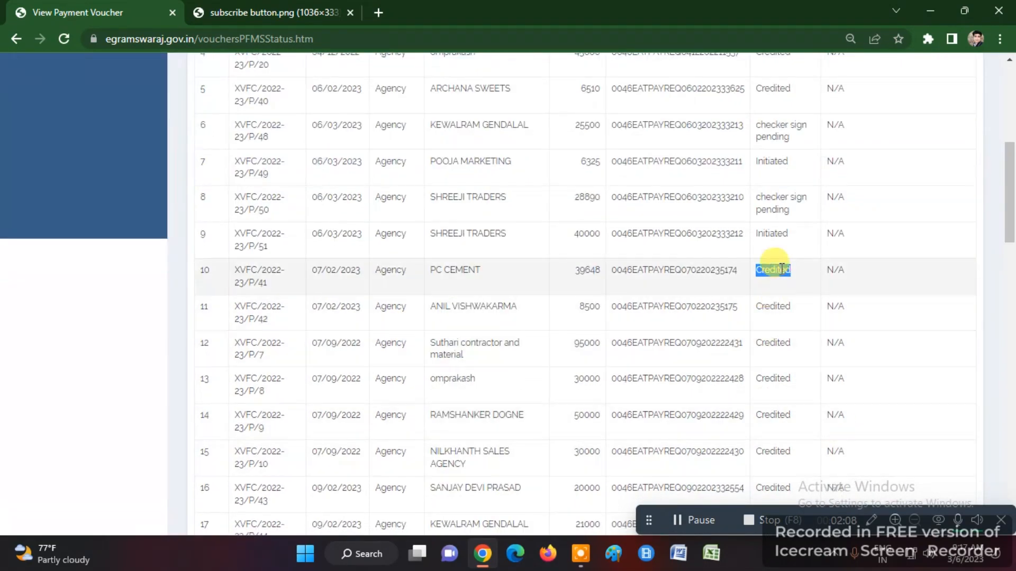
double_click(778, 234)
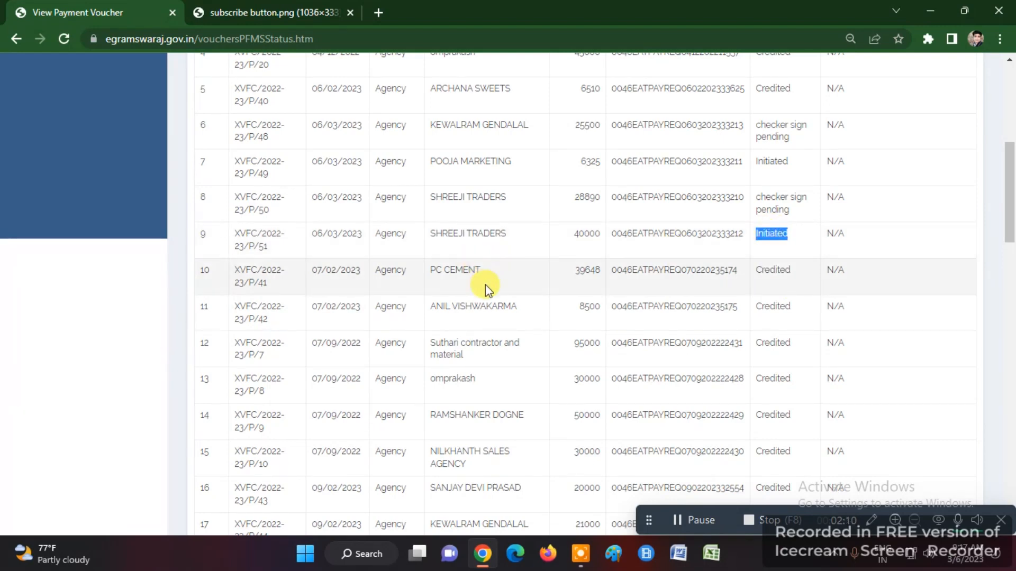
scroll(485, 285, up, 7)
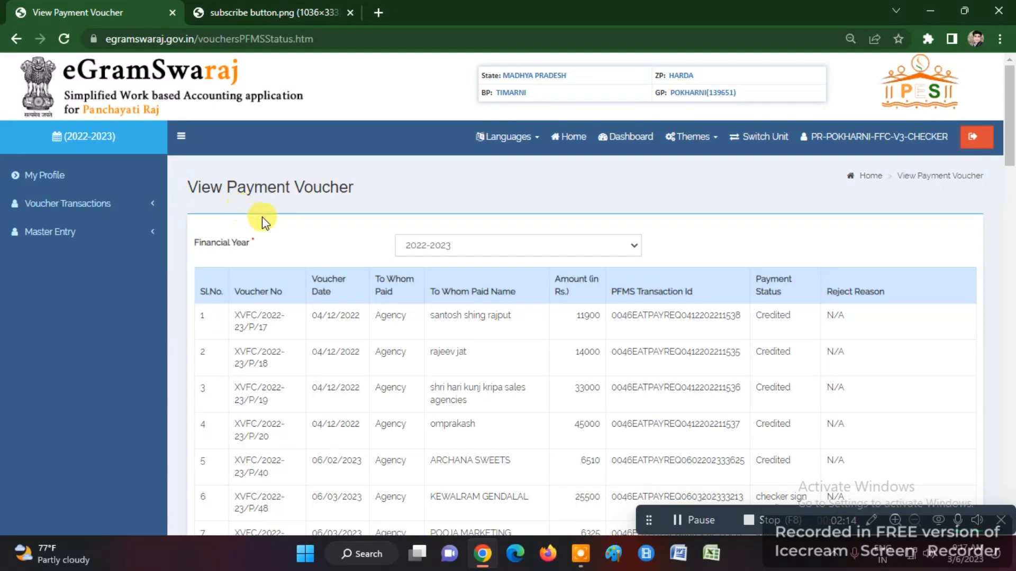
- Return to the eGramSwaraj home page for POKHARNI 2022-2023, glancing at the subscribe button image tab
click(568, 137)
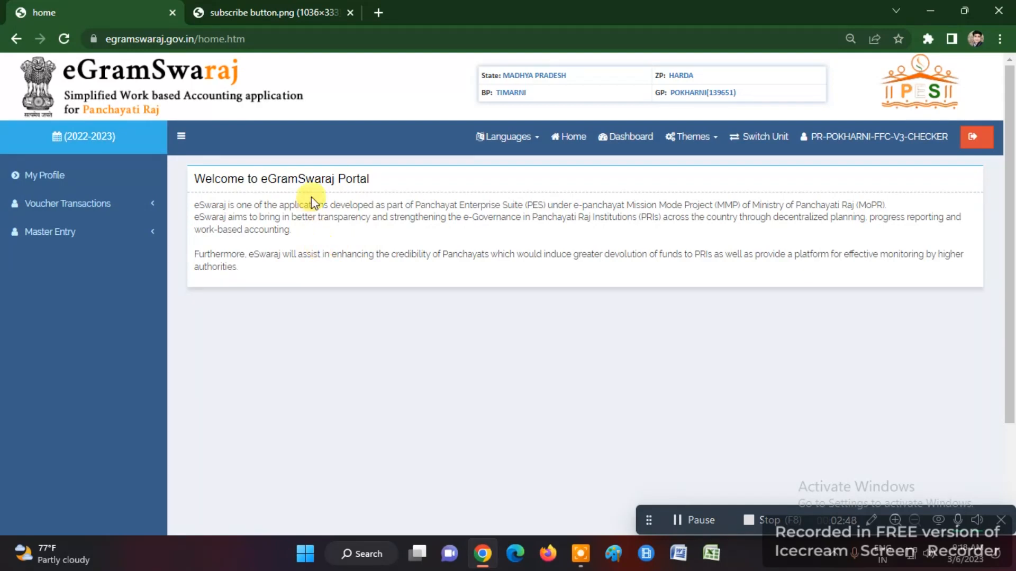
click(264, 11)
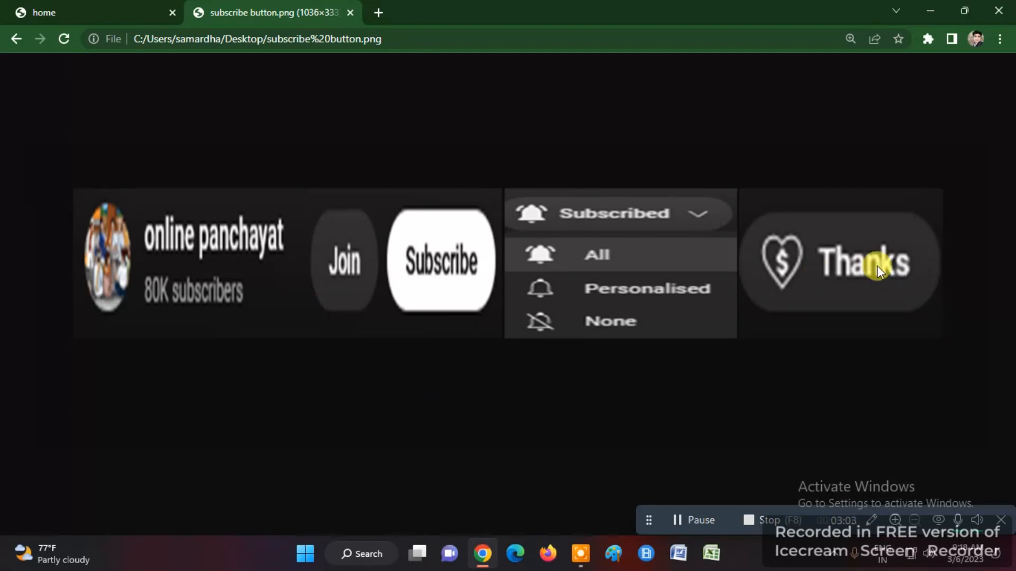
click(42, 11)
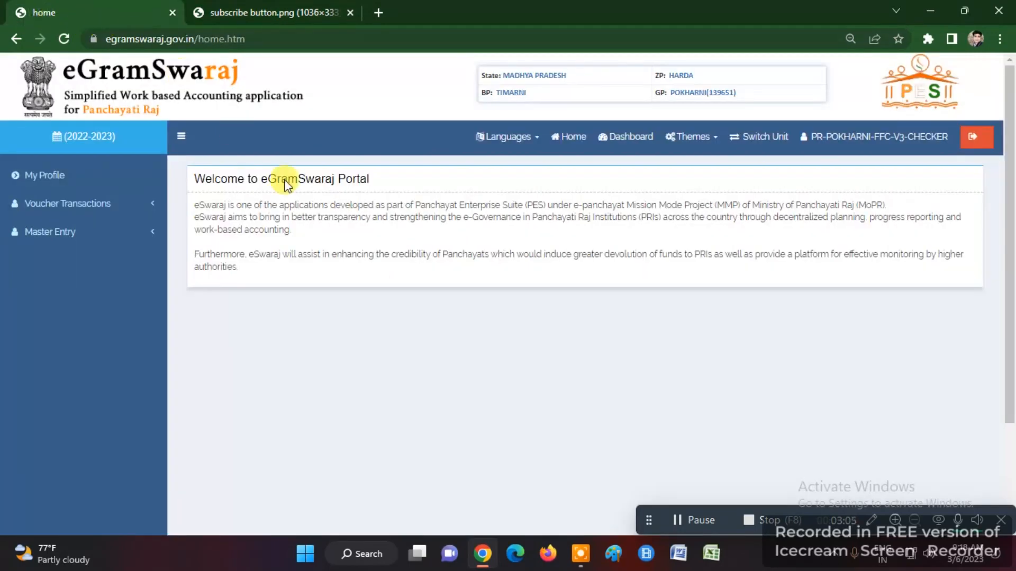